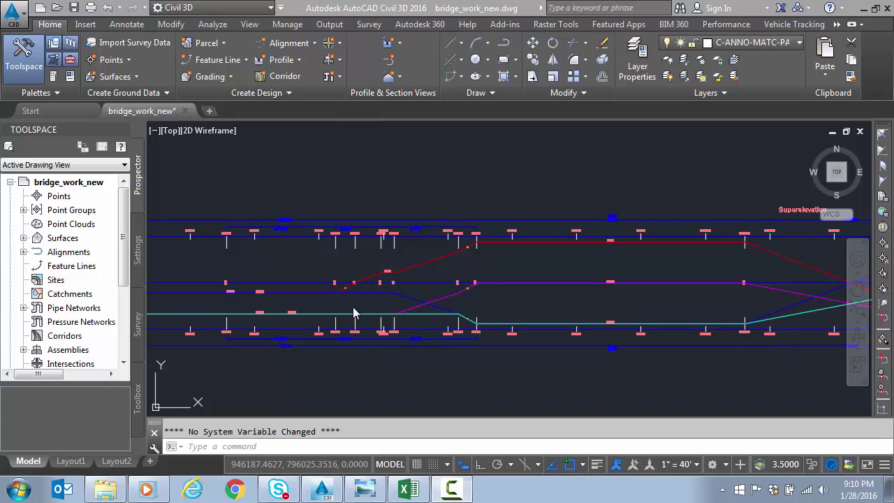
Step: Zoom into the superelevation view and show super_diagram.png in Windows Photo Viewer
scroll(339, 301, up, 4)
mouse_move(338, 301)
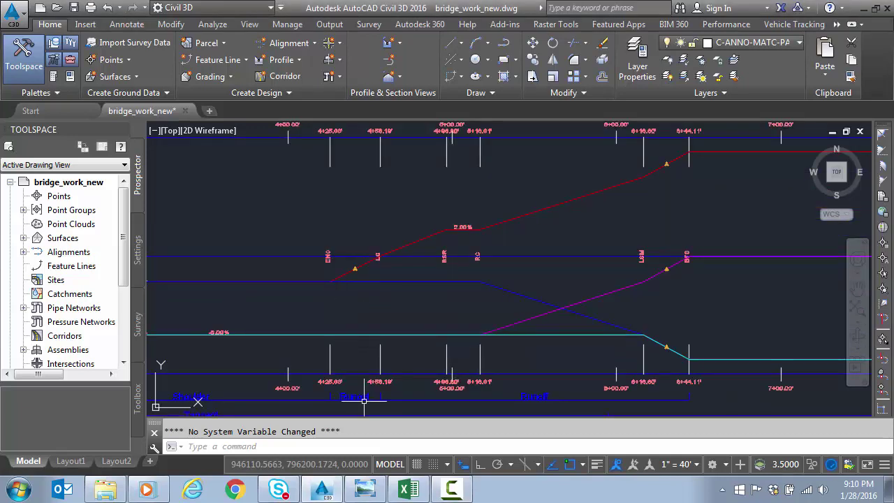
click(365, 489)
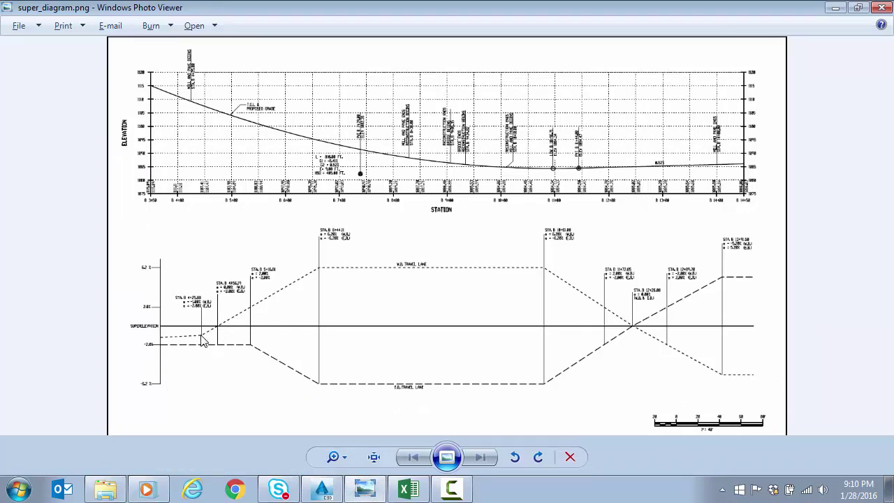
Step: Minimize Windows Photo Viewer to bring back the bridge_work_new drawing
click(835, 8)
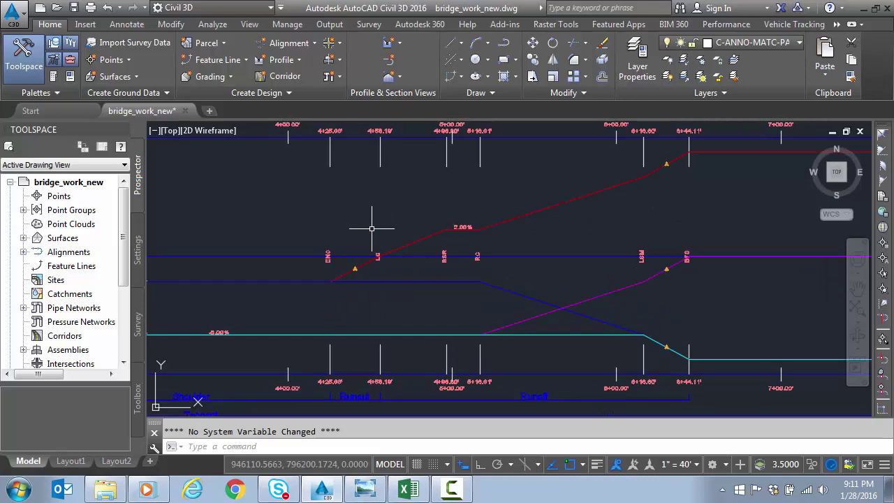
Step: Change the red lane's cross slope at end normal crown 4+25.88 from -2.00% to -1.00%
click(404, 246)
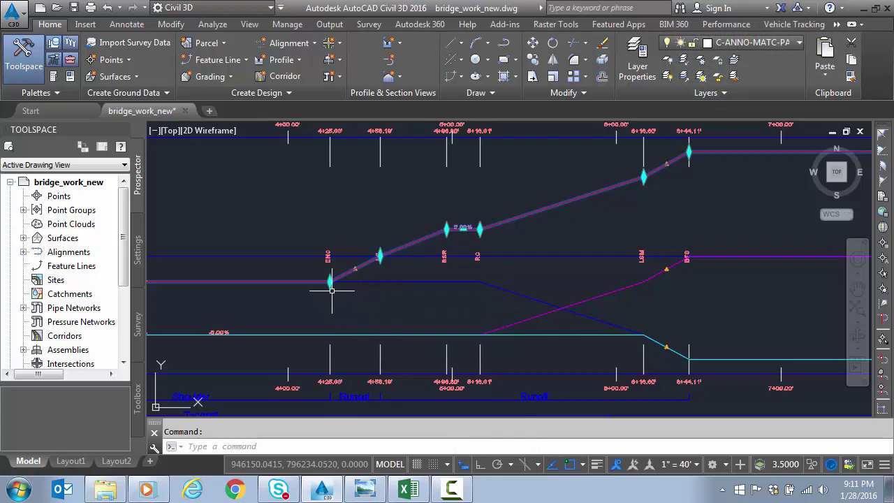
mouse_move(330, 282)
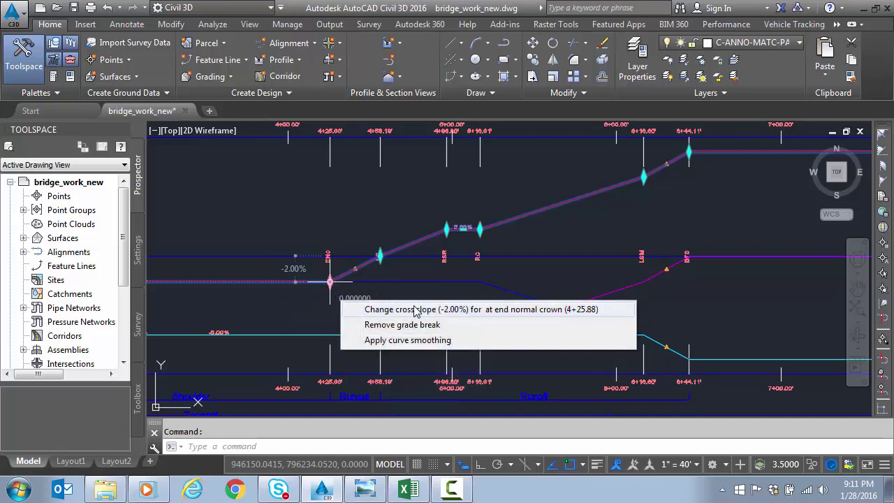
click(415, 310)
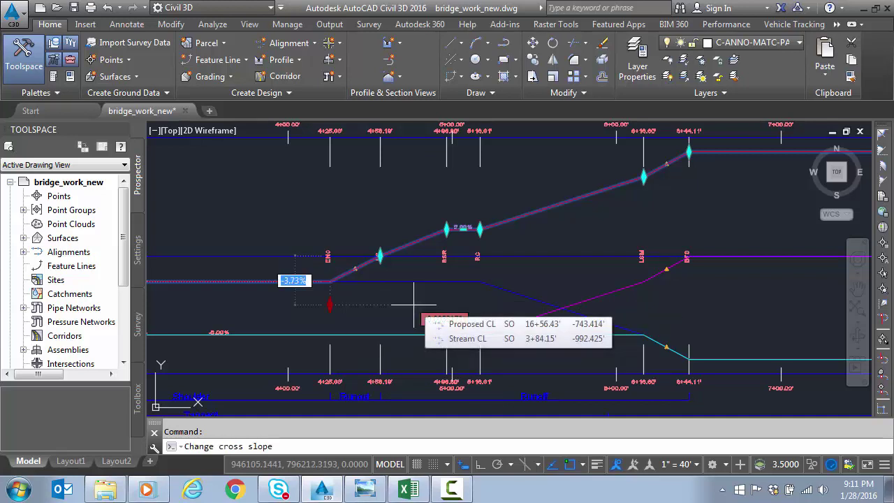
text(-1)
key(Return)
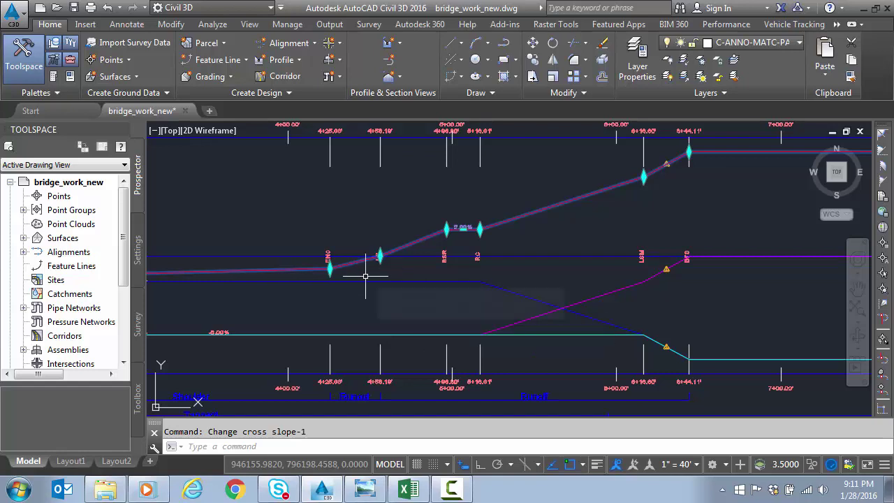
key(Escape)
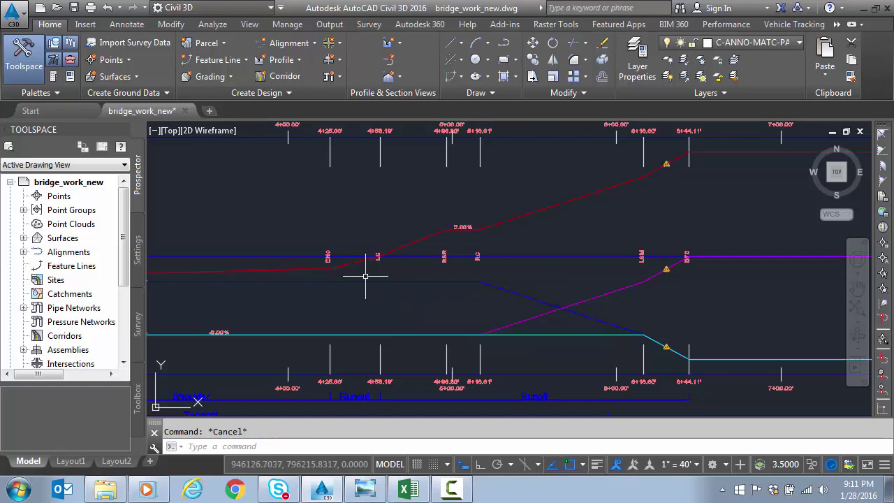
Step: Review the lanes from before 4+25.88 to beyond 7+00.00, then show super_diagram.png again
mouse_move(265, 291)
middle_down()
mouse_move(508, 285)
mouse_move(685, 256)
mouse_move(237, 284)
middle_up()
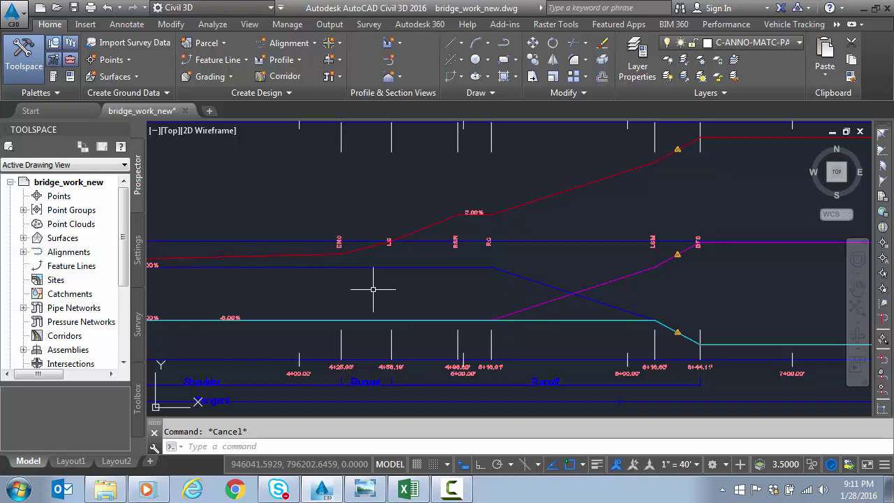
middle_drag(427, 280, 327, 320)
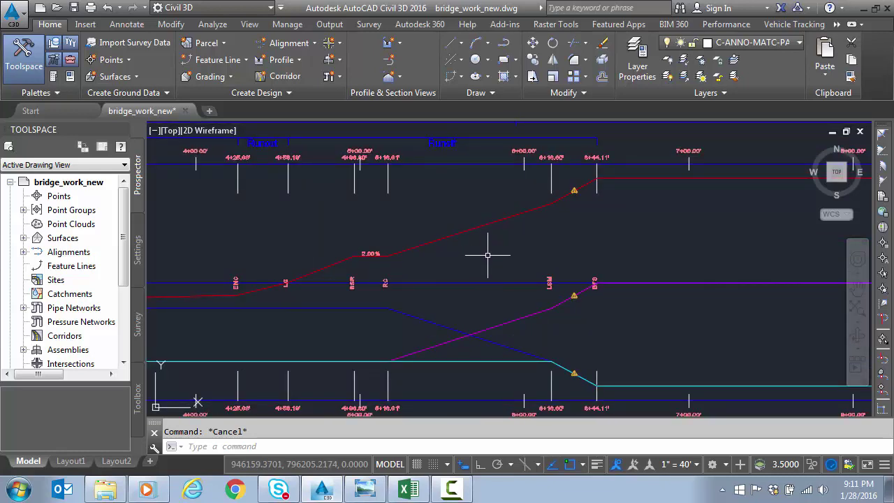
mouse_move(544, 252)
middle_down()
mouse_move(313, 259)
mouse_move(529, 235)
middle_up()
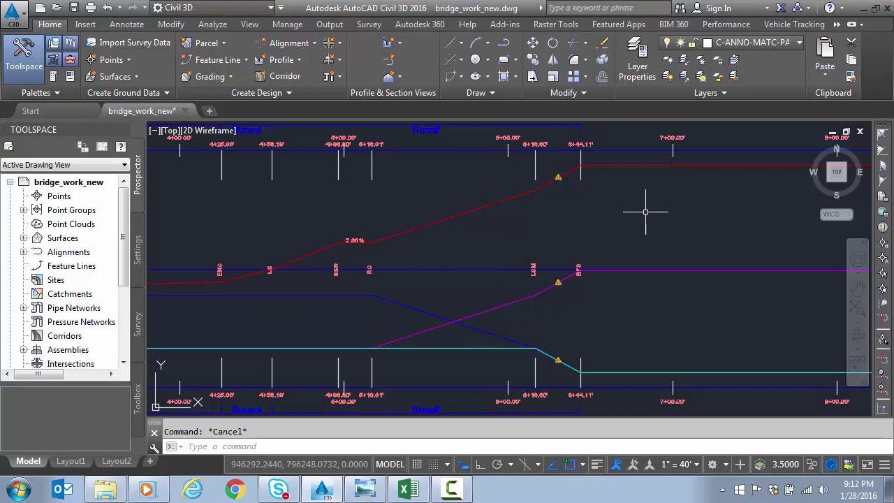
middle_drag(646, 212, 479, 235)
middle_drag(581, 211, 406, 226)
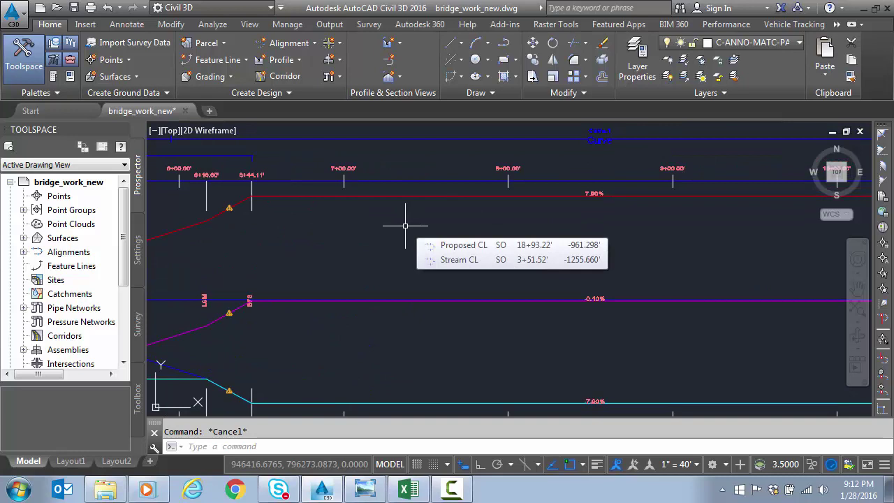
click(364, 491)
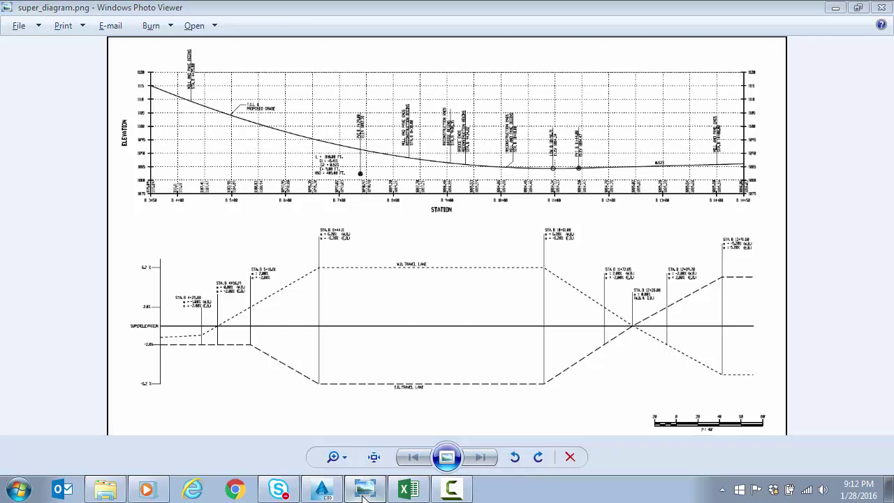
Step: Check the 6.20% full super at B 6+44.11 in SuperReport.xlsx, then minimize Excel
click(364, 491)
click(408, 488)
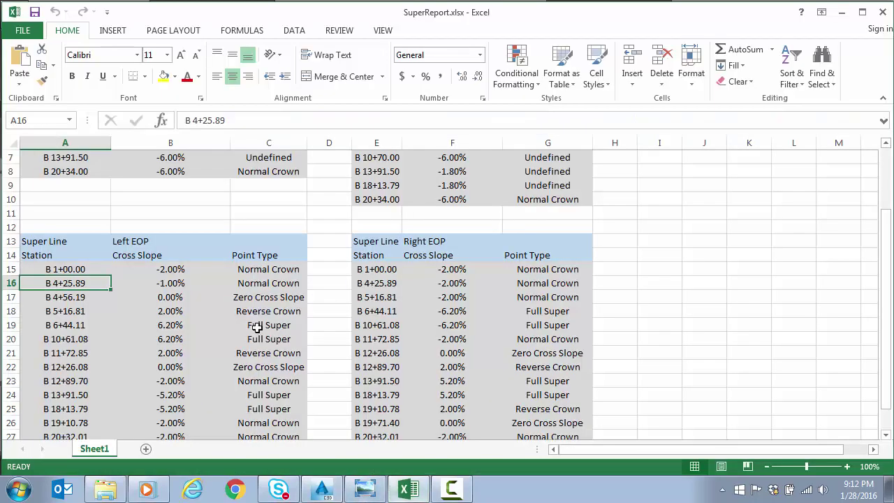
scroll(257, 328, down, 1)
click(157, 285)
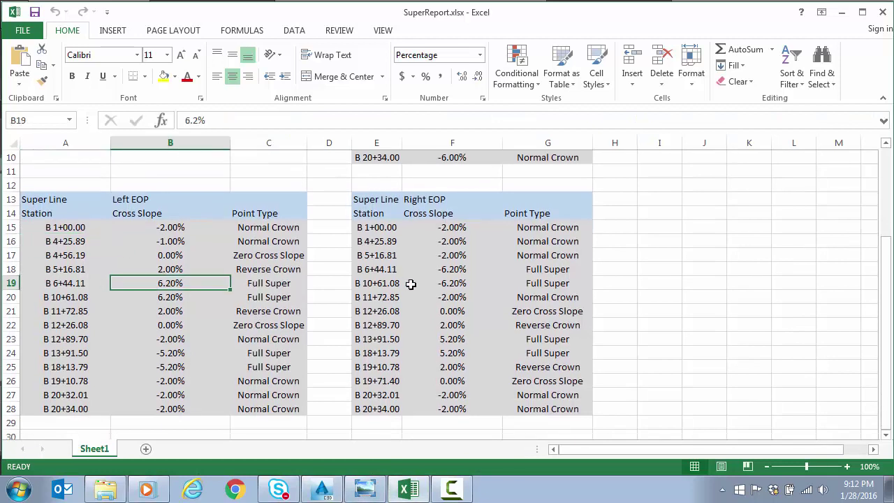
click(842, 12)
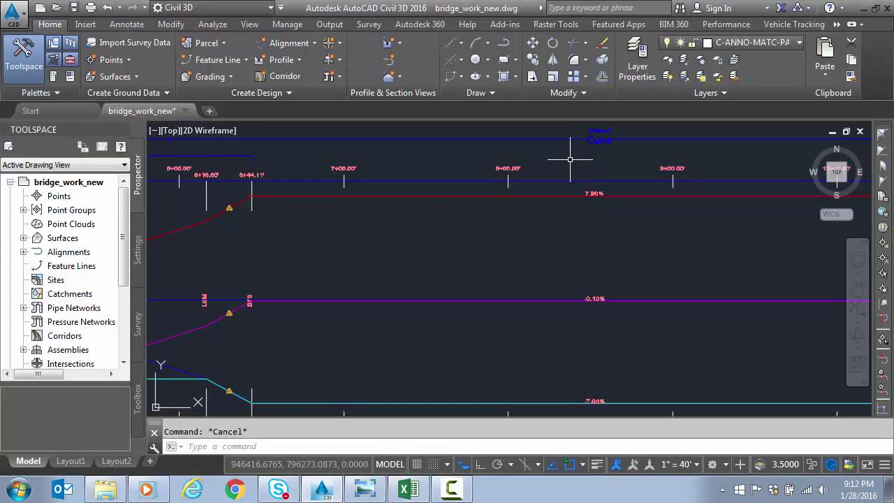
Step: Set the red lane's full-super cross slope to 6.20%, replacing 7.90%
click(547, 196)
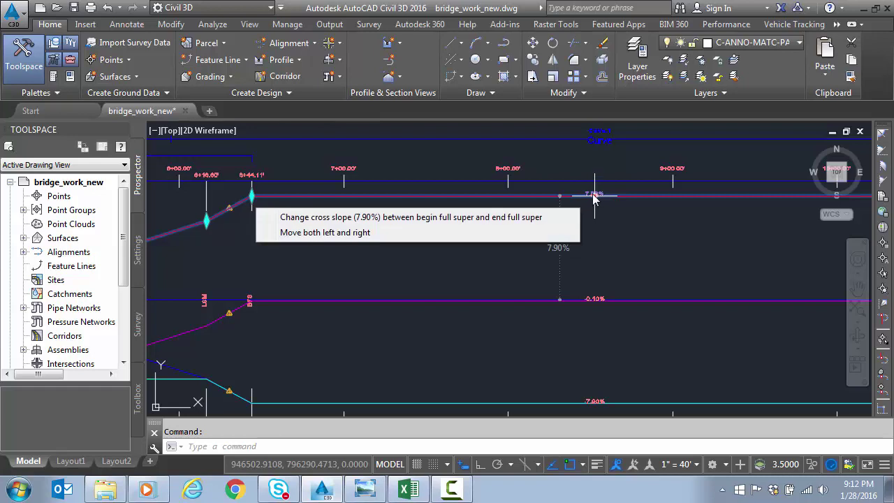
click(513, 220)
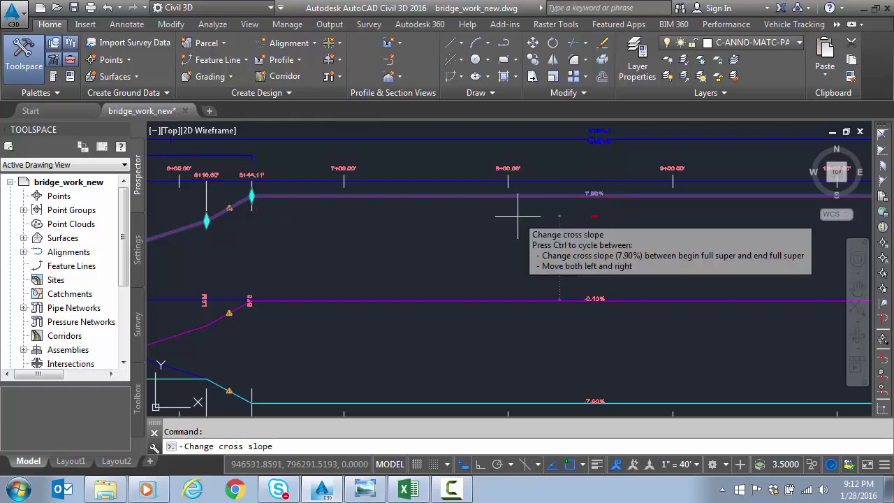
text(6.2)
key(Return)
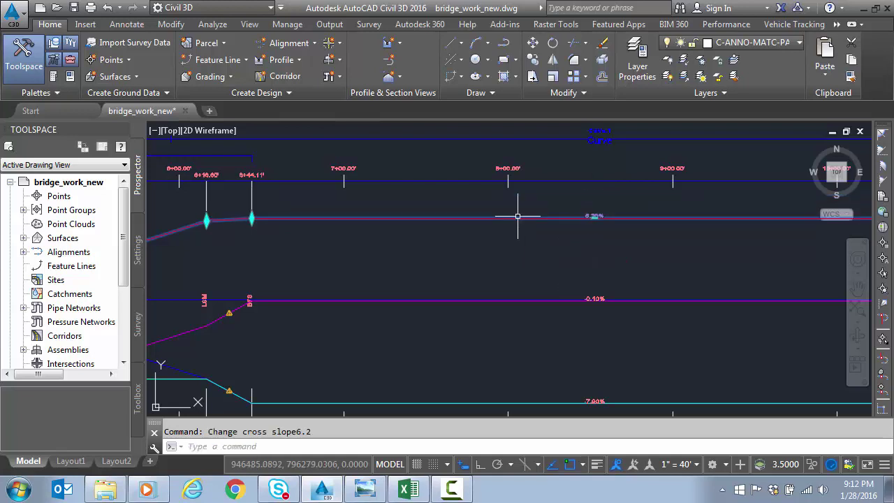
scroll(517, 217, down, 2)
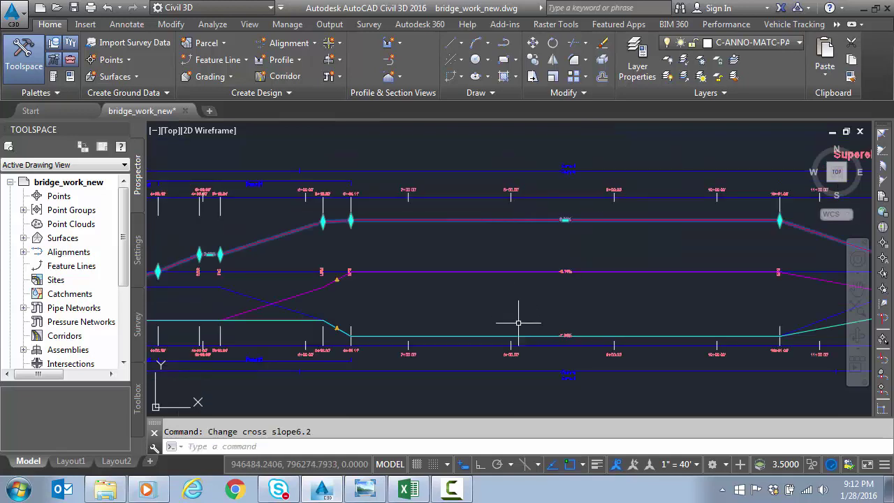
key(Escape)
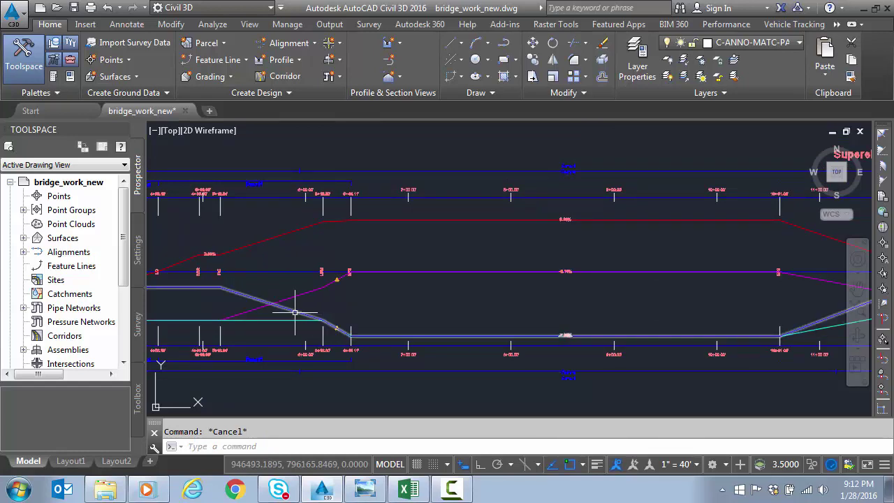
Step: Set the blue right outside lane's full-super cross slope to -6.20%, replacing -7.90%
click(321, 318)
key(Escape)
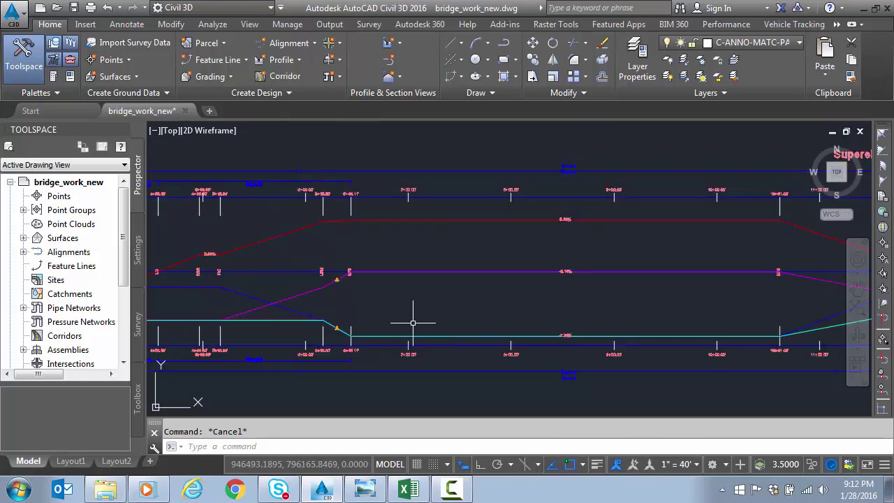
click(300, 314)
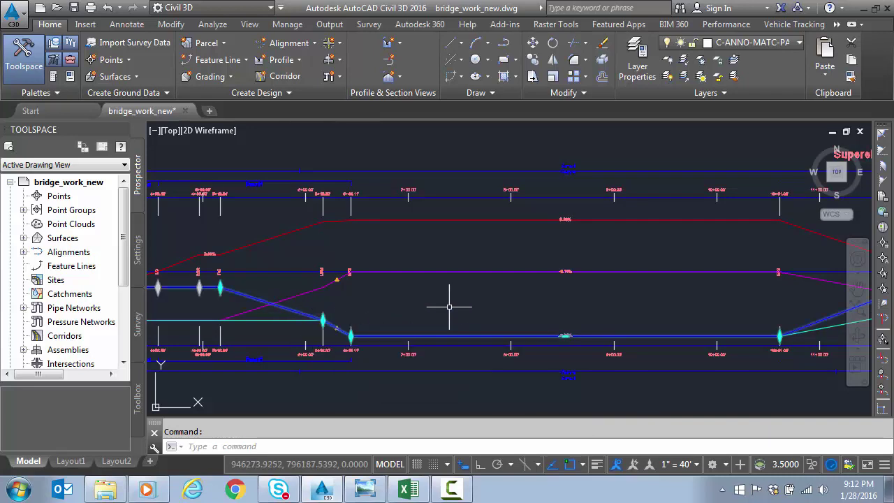
scroll(570, 317, up, 2)
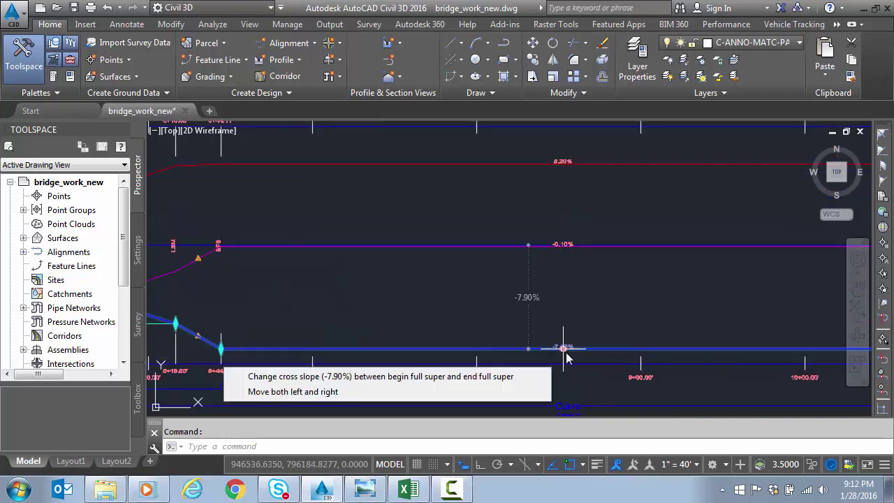
click(529, 365)
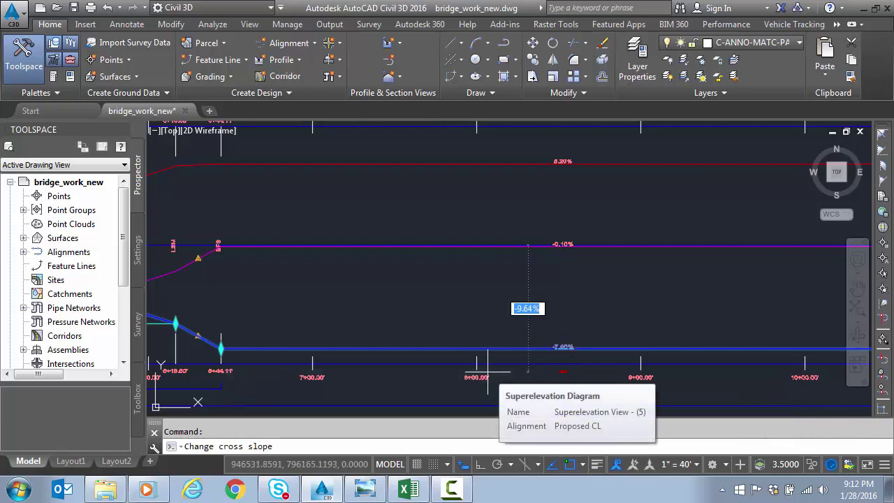
text(-6.2)
key(Return)
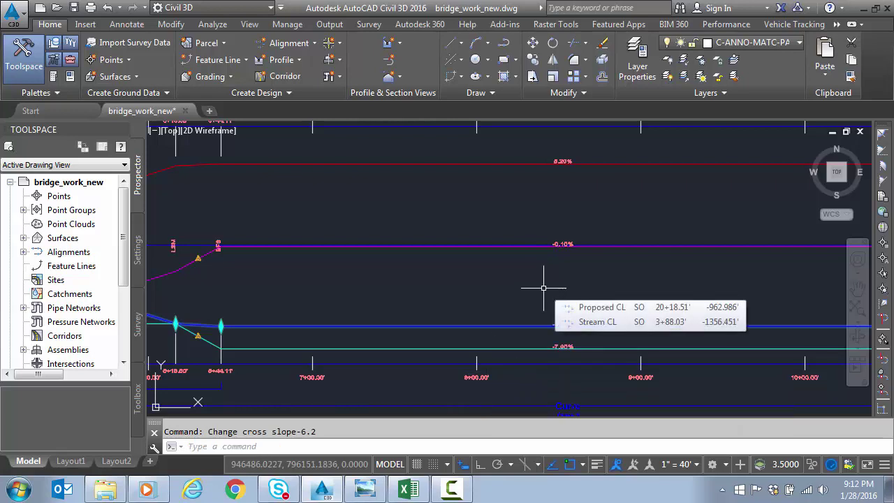
scroll(543, 287, down, 1)
Step: Pan to the full-super grip near station 17+84 and bring up super_diagram.png
middle_drag(613, 291, 339, 292)
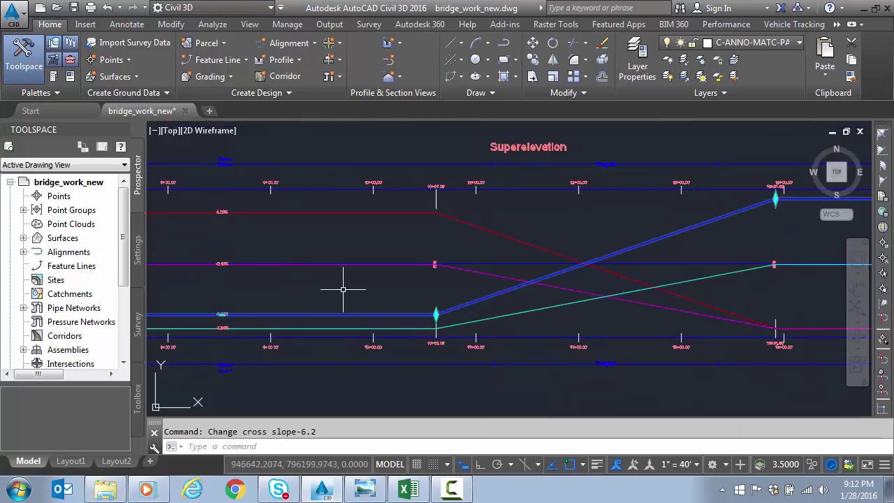
middle_drag(665, 273, 453, 280)
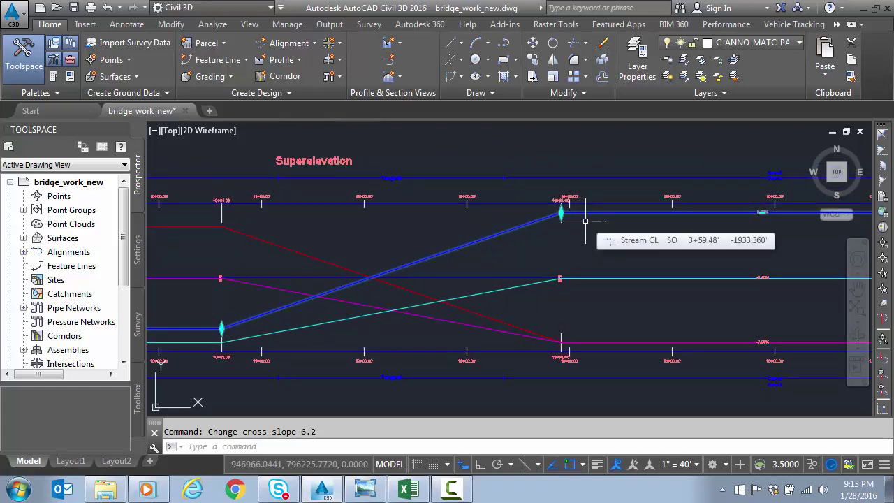
mouse_move(581, 223)
middle_down()
mouse_move(580, 242)
mouse_move(491, 275)
middle_up()
scroll(483, 265, up, 2)
middle_drag(657, 268, 373, 269)
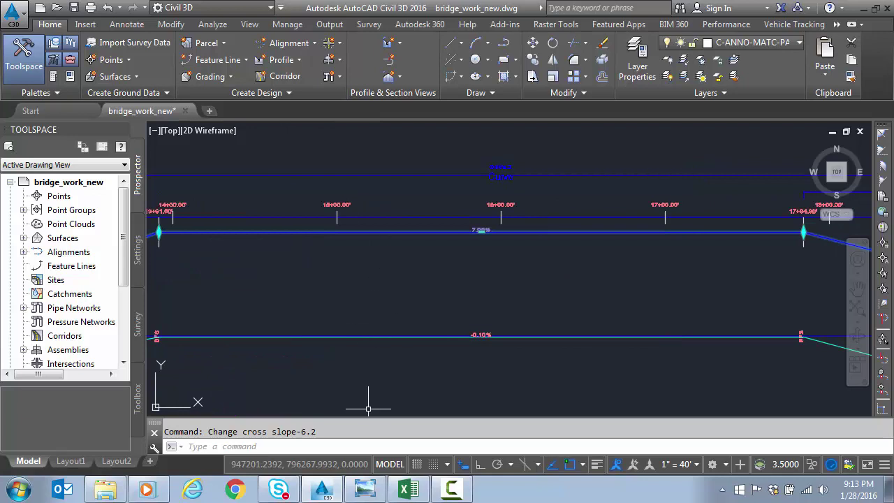
click(356, 490)
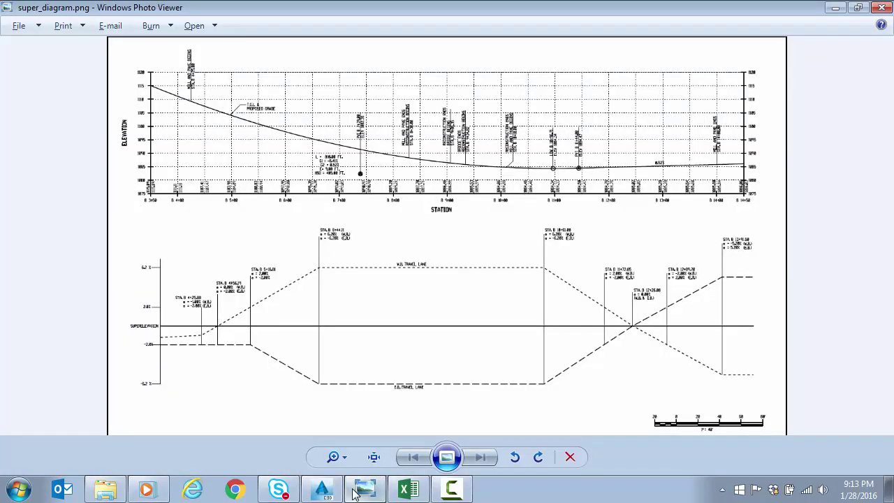
Step: Swap the reference image for the SuperReport.xlsx table, then return to Civil 3D
click(370, 490)
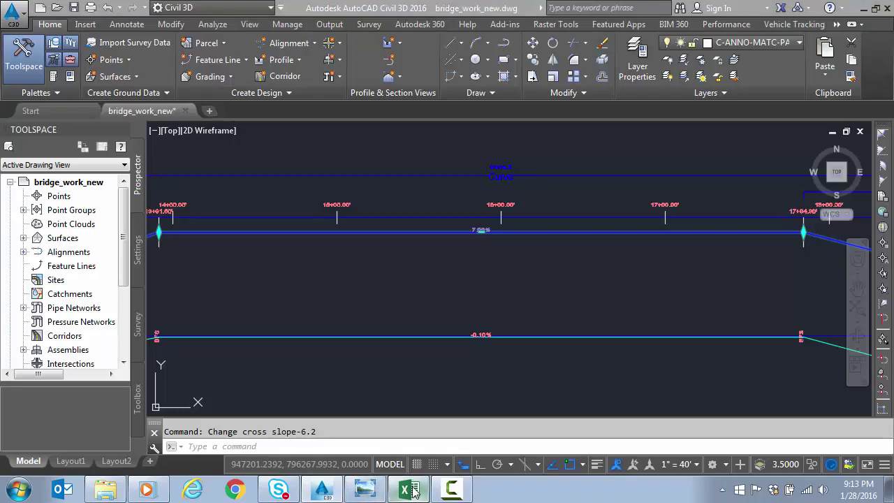
click(410, 491)
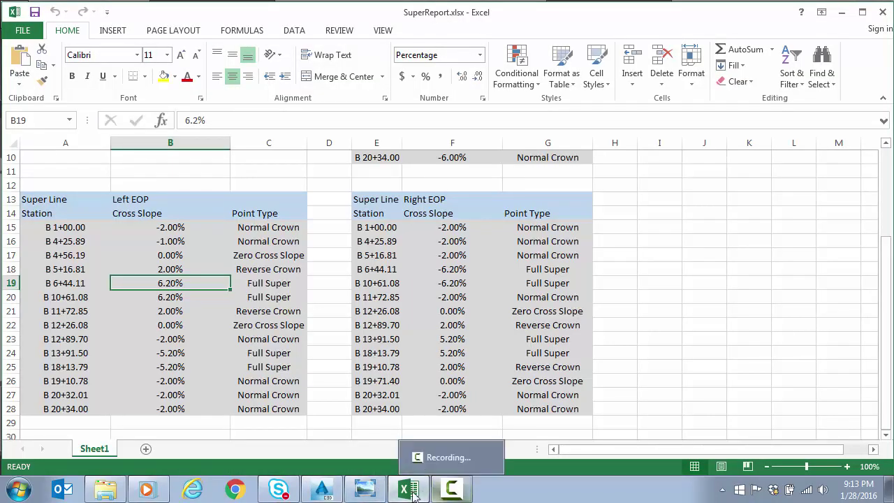
click(325, 491)
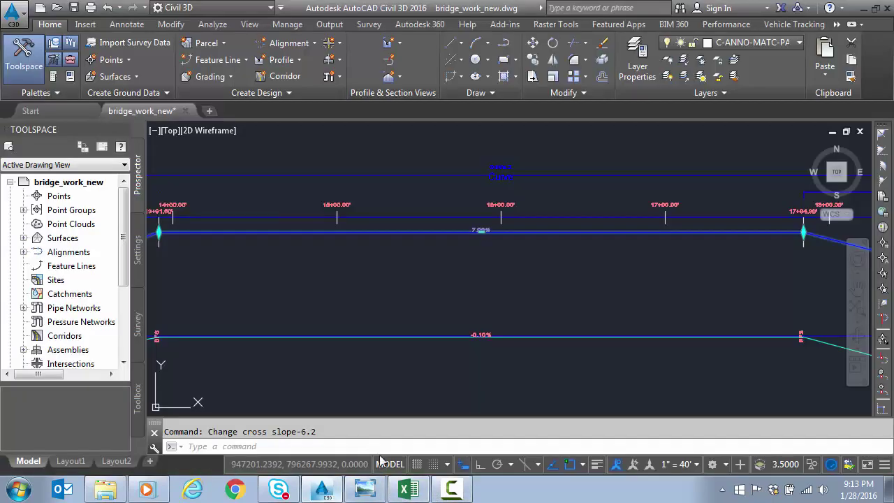
Step: Set the upper lane's and the red lane's full-super cross slopes to 5.2%
click(481, 231)
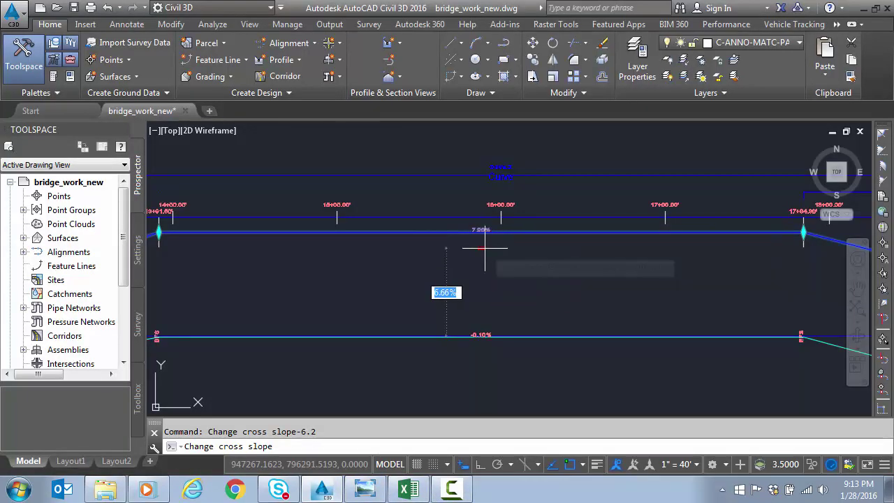
text(5.2)
key(Return)
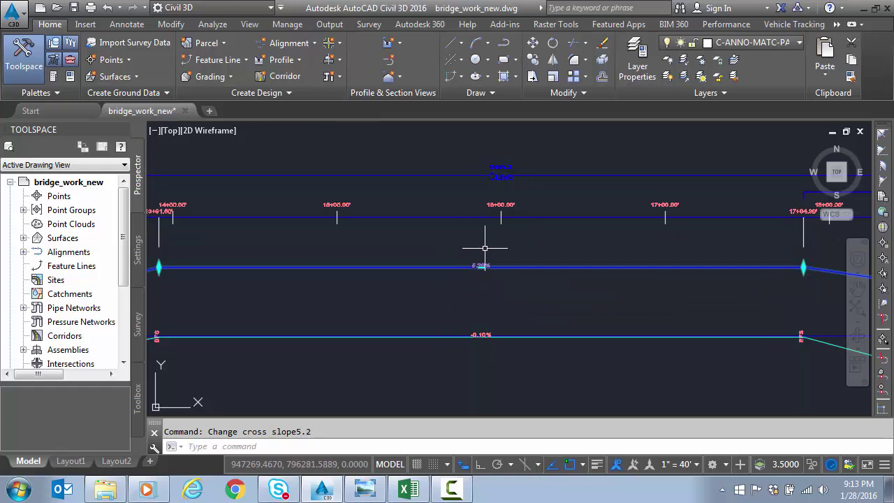
scroll(485, 247, down, 4)
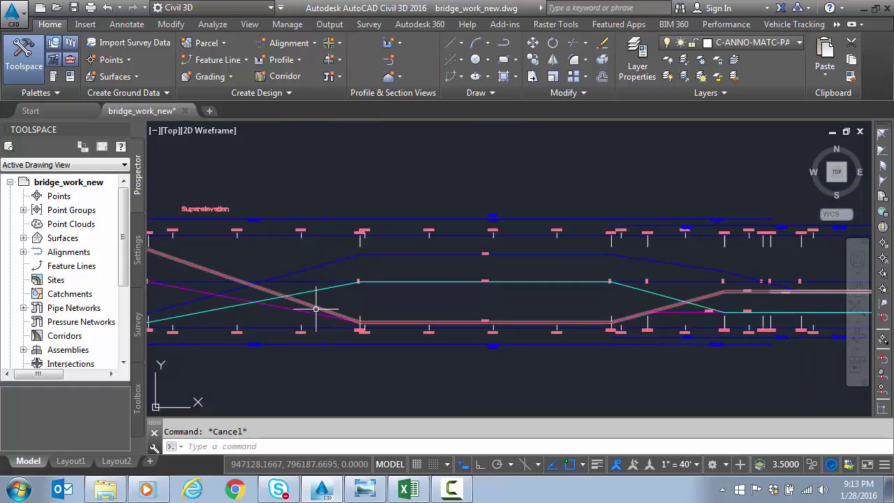
click(317, 308)
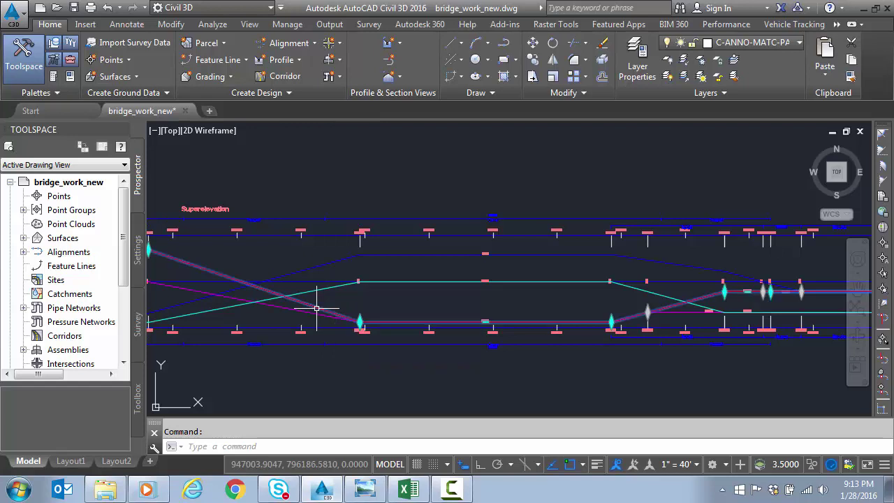
scroll(481, 327, up, 5)
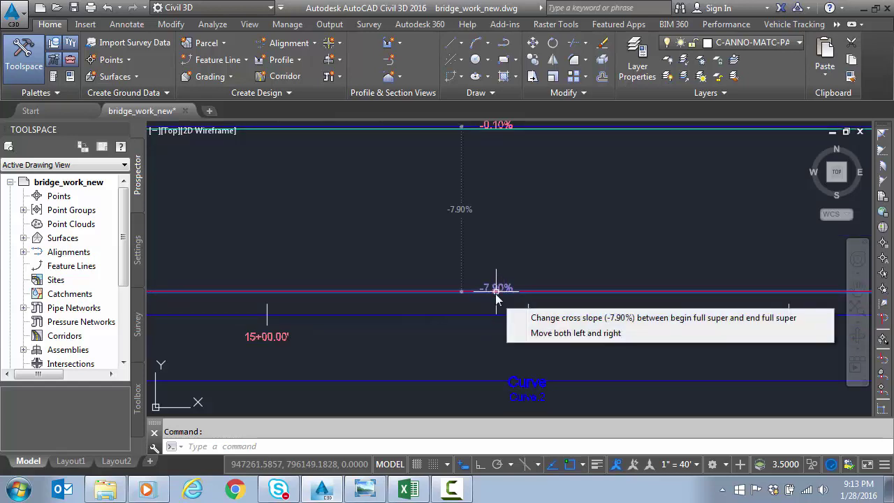
click(495, 290)
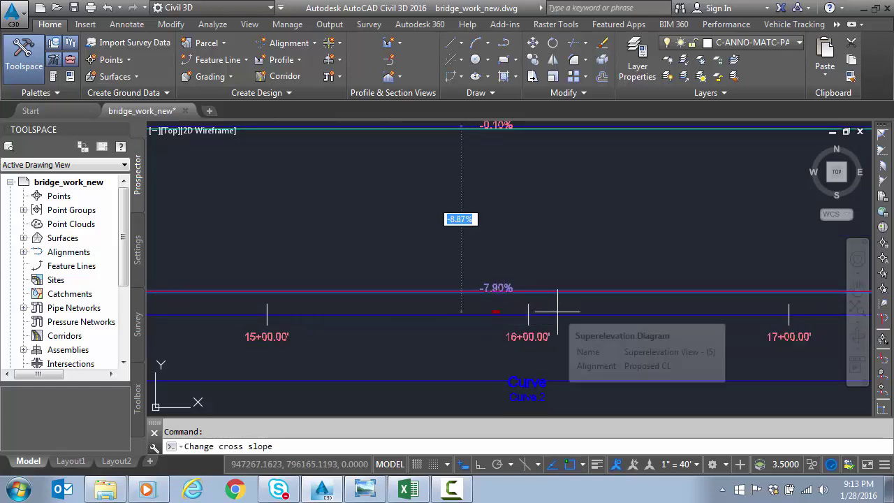
text(5.)
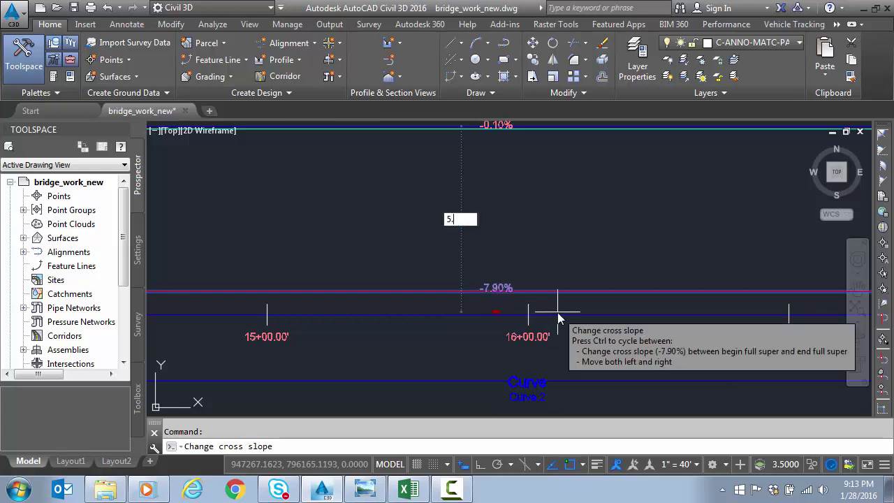
text(2)
key(Return)
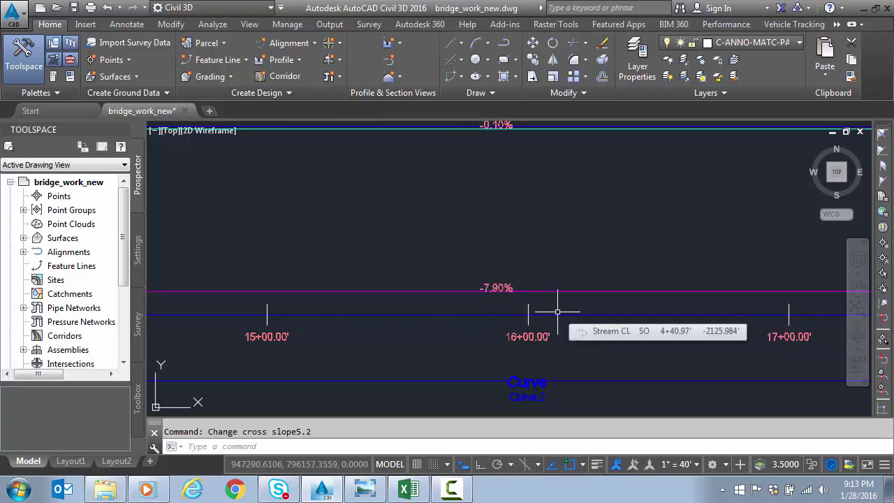
Step: Change the next lane's full-super cross slope to -5.20% and clear the selection
scroll(540, 236, down, 4)
scroll(540, 236, down, 2)
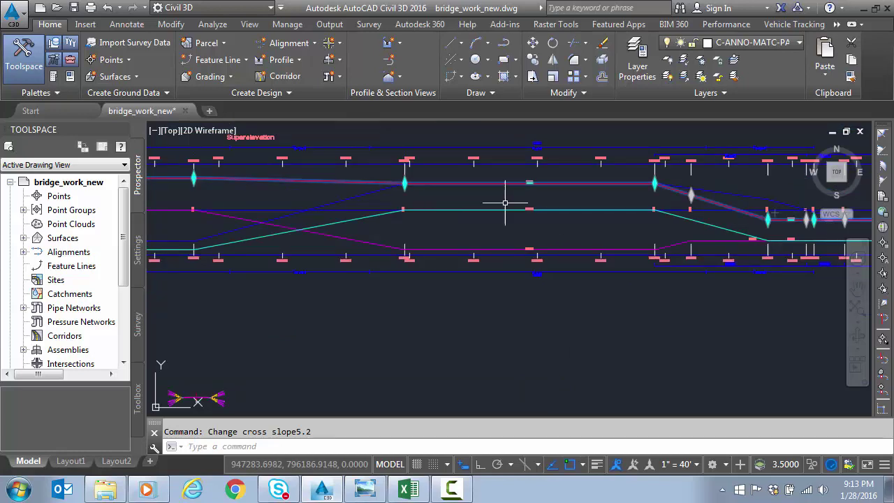
scroll(544, 187, up, 2)
scroll(510, 182, up, 2)
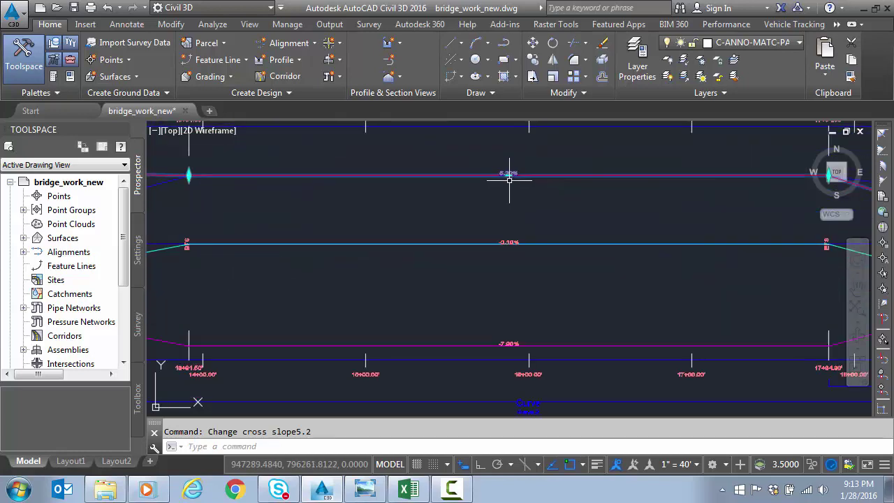
click(508, 176)
text(-)
key(Return)
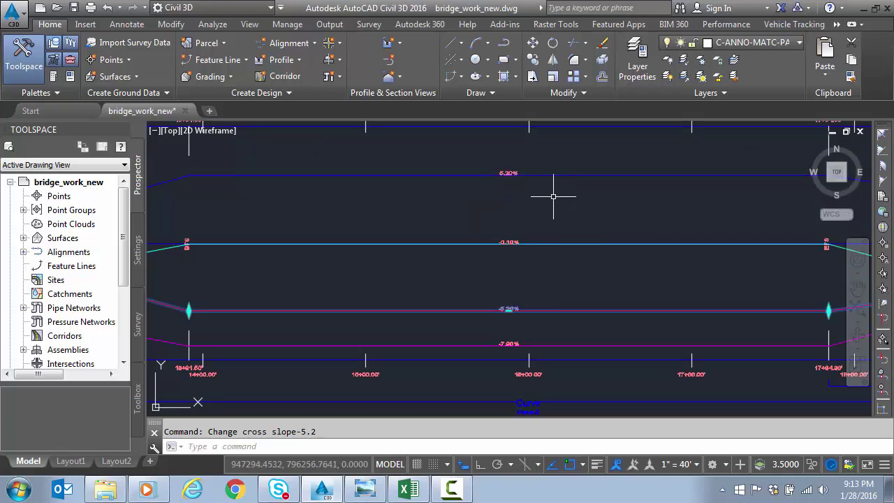
key(Escape)
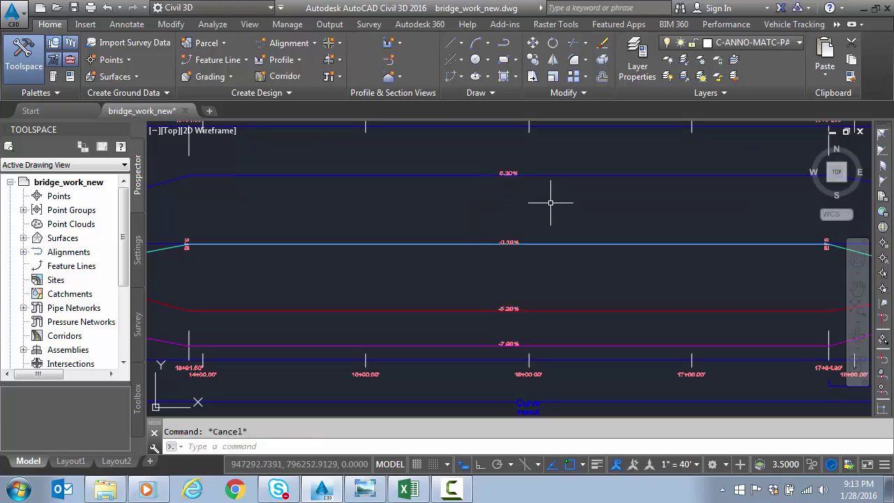
scroll(464, 243, down, 2)
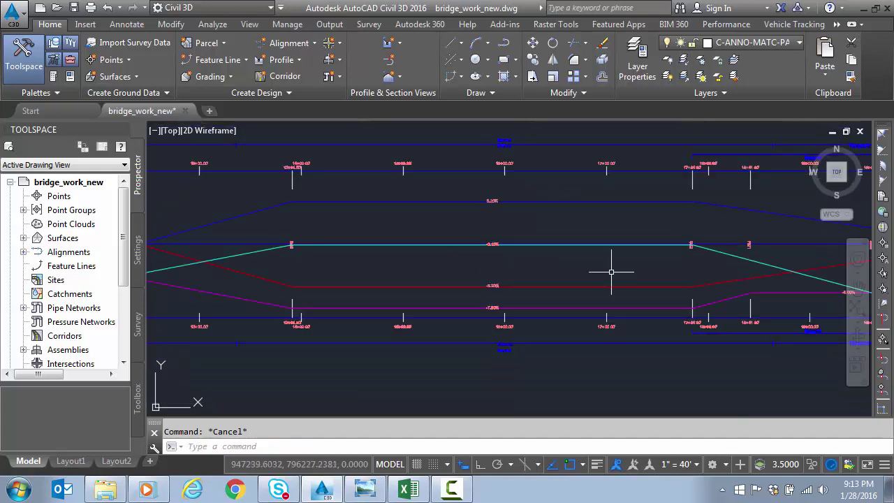
middle_drag(365, 265, 486, 267)
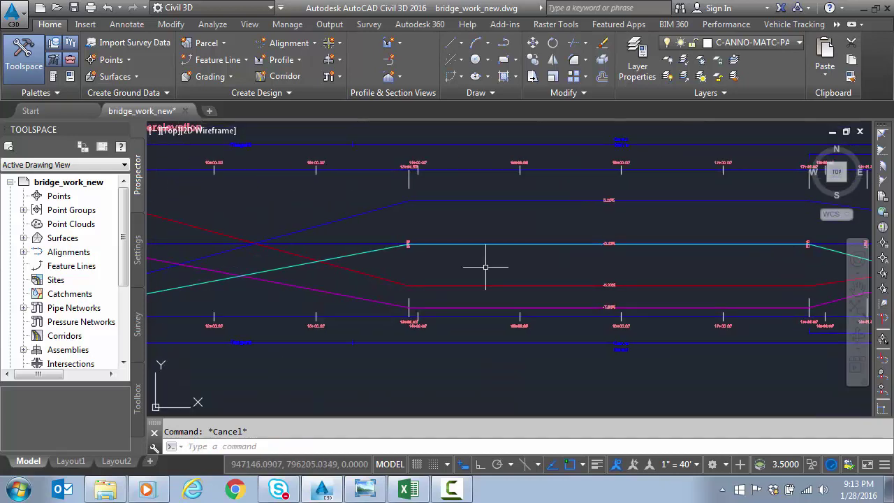
scroll(615, 222, up, 4)
scroll(471, 220, down, 4)
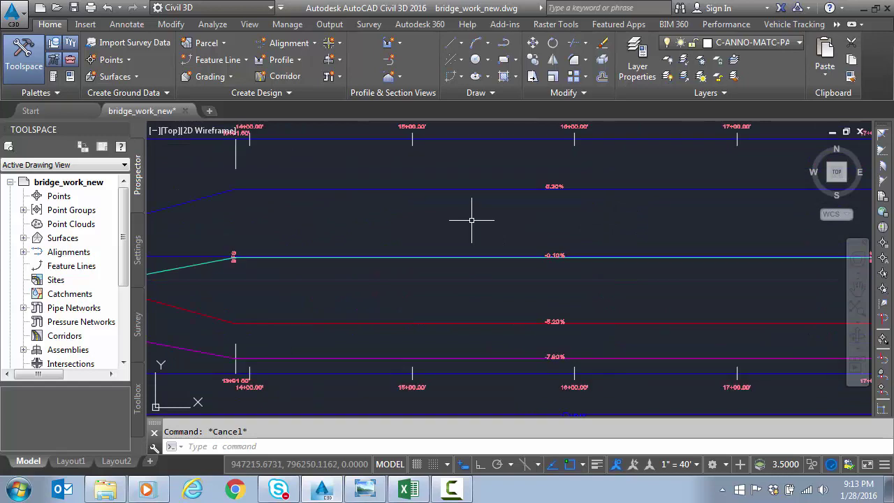
scroll(325, 219, up, 3)
middle_drag(326, 219, 599, 221)
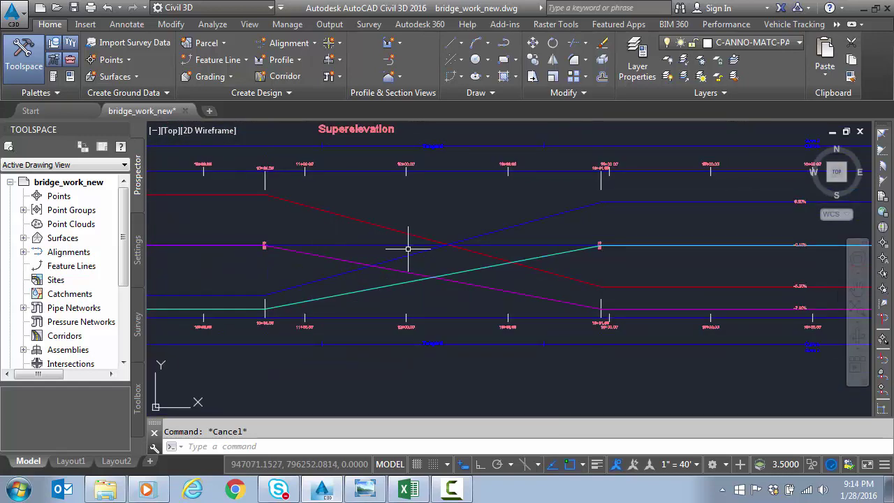
middle_drag(219, 226, 693, 222)
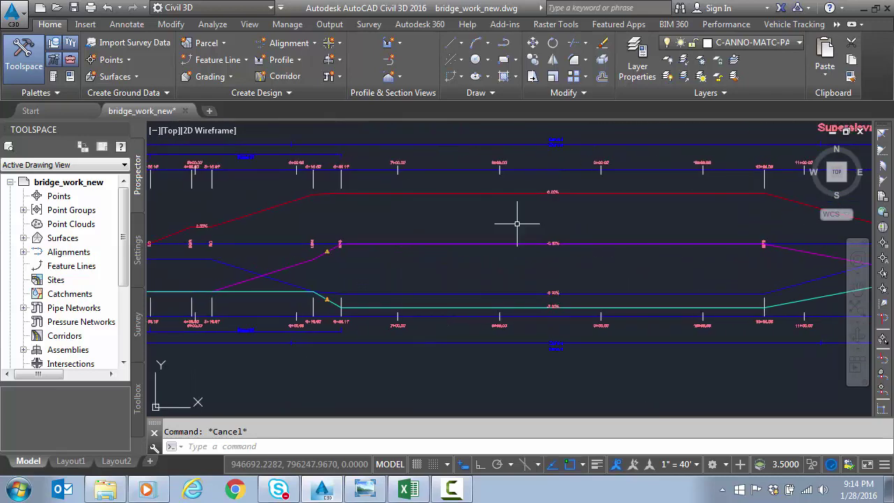
middle_drag(343, 223, 578, 222)
mouse_move(578, 222)
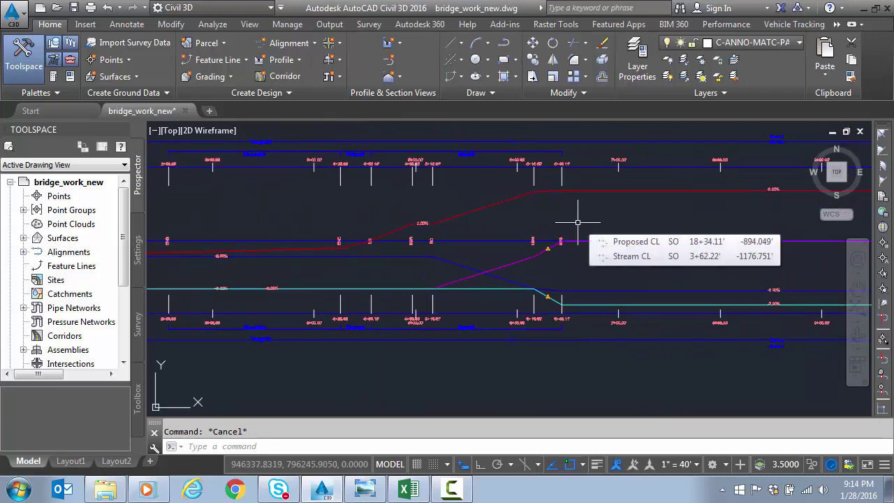
Step: Check the super_diagram.png reference, then return to the bridge_work_new superelevation drawing
click(365, 489)
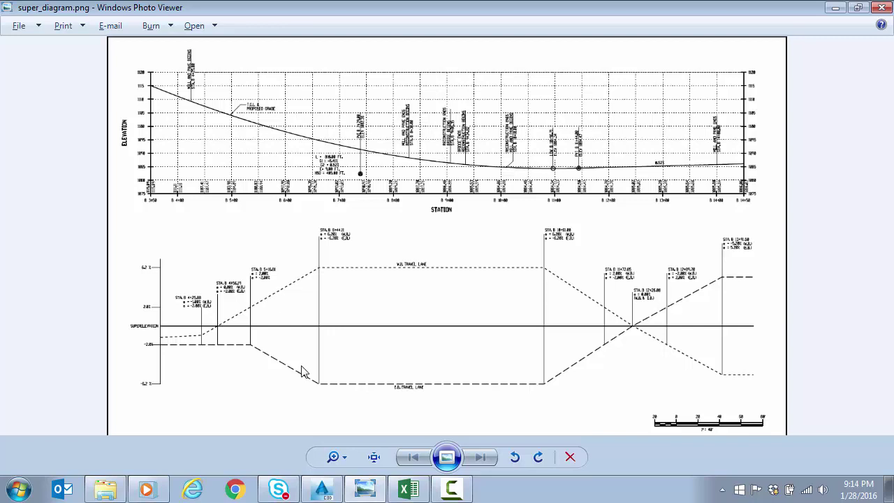
click(323, 489)
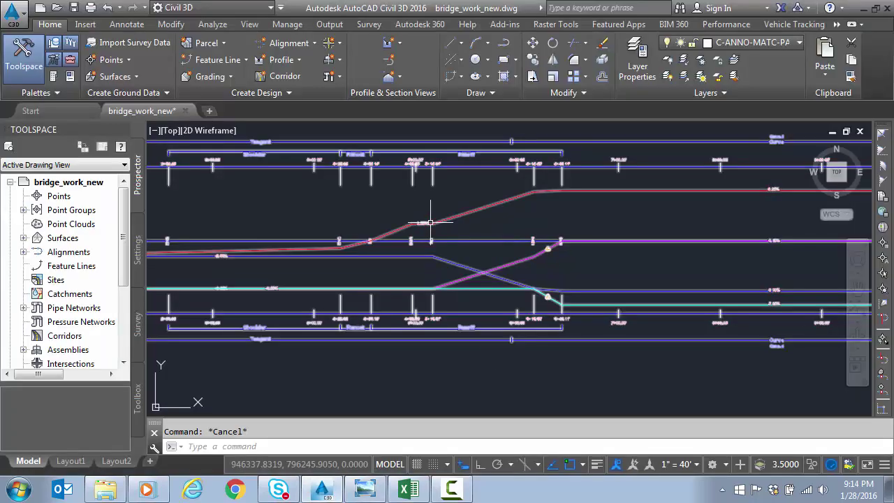
Step: Select the red lane line and zoom in on its grade-break grip at 6+16.60
click(471, 208)
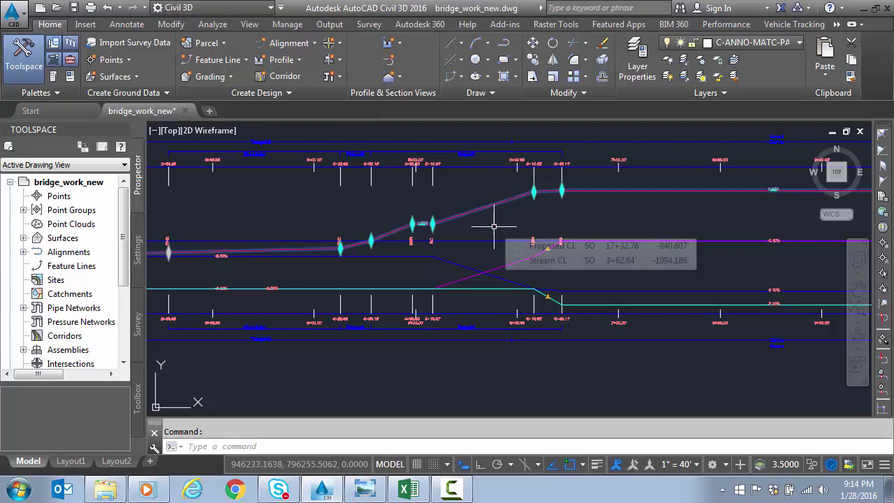
scroll(372, 251, up, 2)
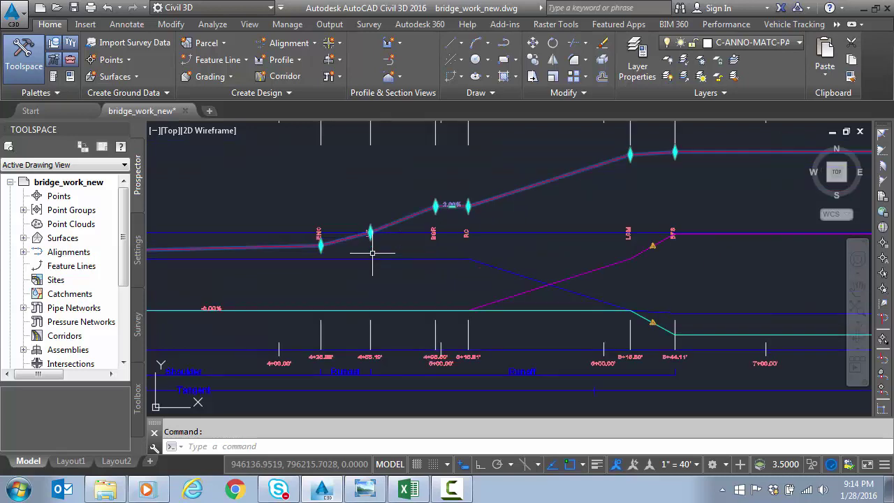
scroll(380, 247, down, 2)
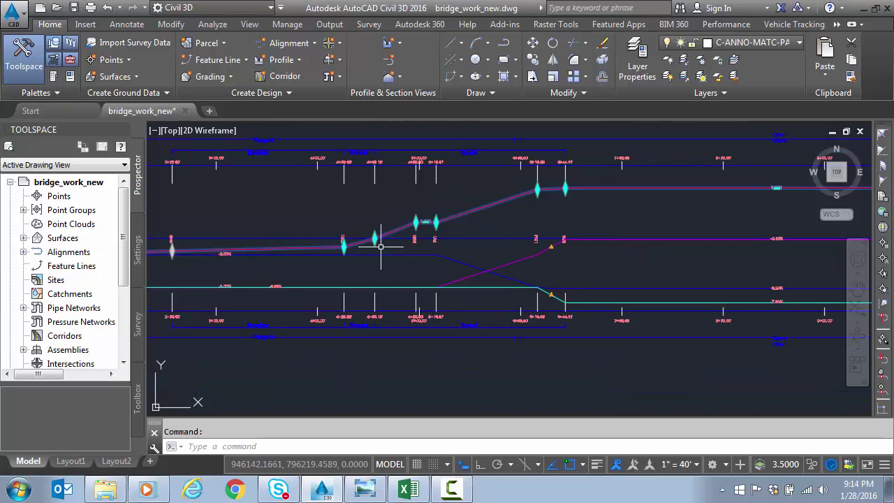
scroll(375, 175, up, 5)
scroll(374, 175, down, 2)
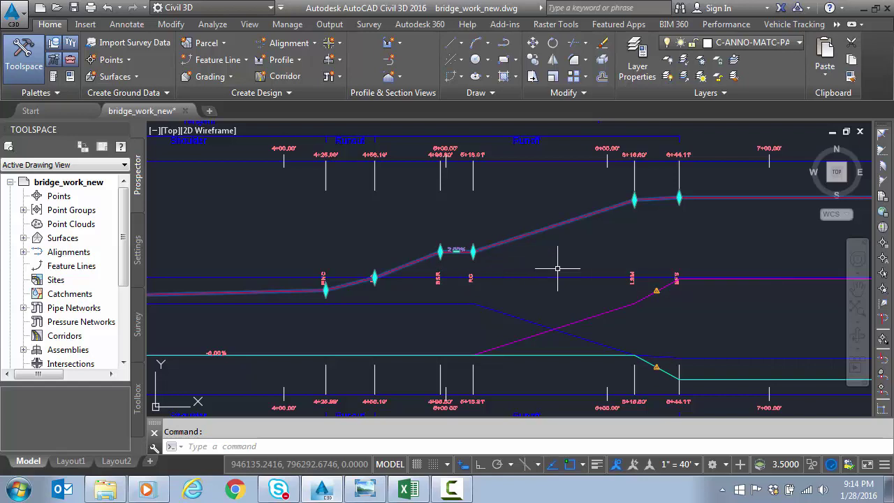
mouse_move(616, 259)
scroll(501, 269, up, 2)
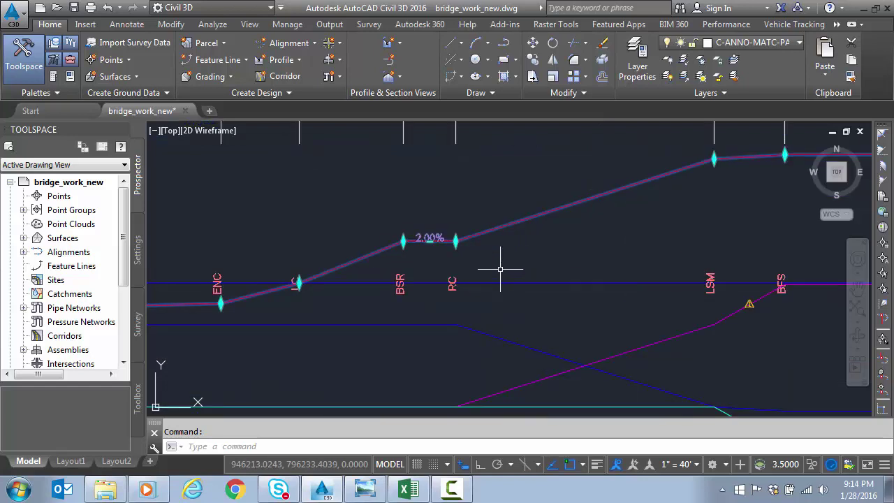
scroll(501, 268, down, 2)
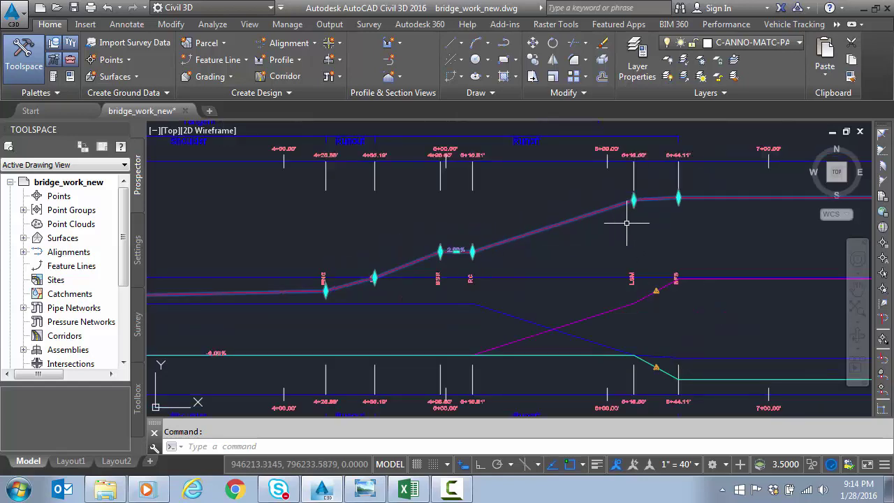
scroll(646, 206, up, 2)
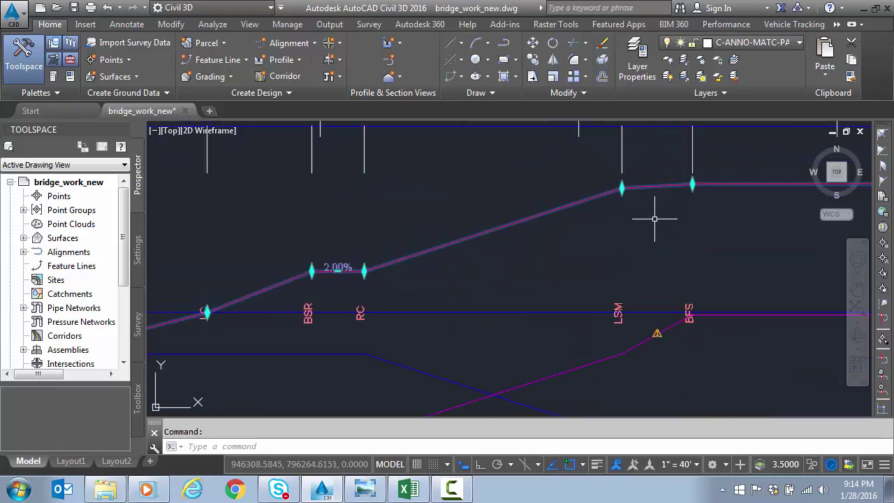
middle_drag(659, 216, 502, 298)
mouse_move(498, 289)
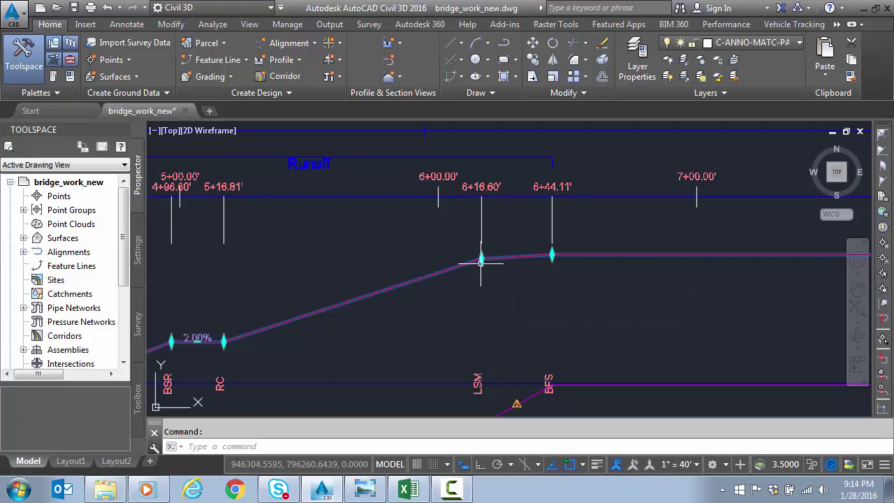
Step: Remove the red lane's grade break at the LSM point
click(482, 260)
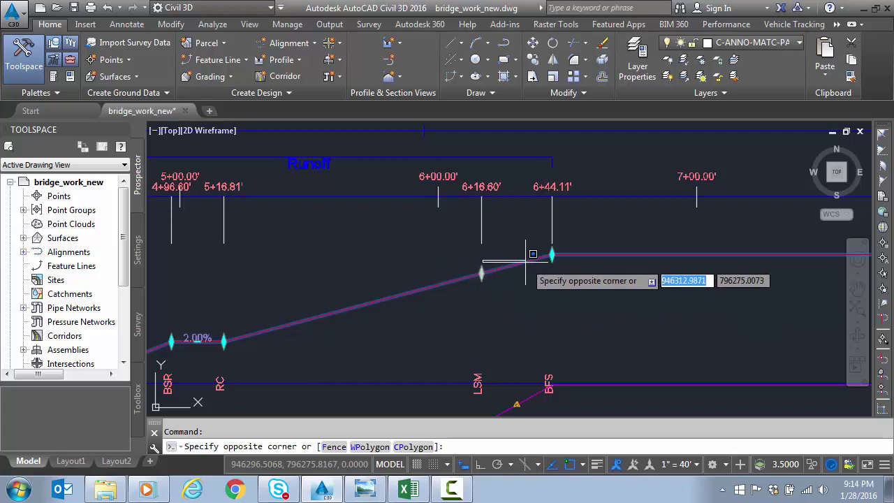
key(Escape)
middle_drag(398, 344, 554, 259)
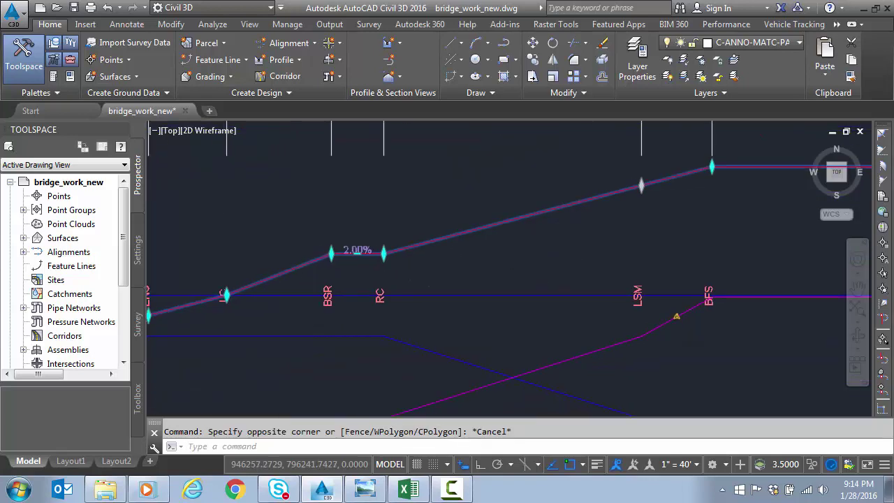
scroll(540, 260, down, 2)
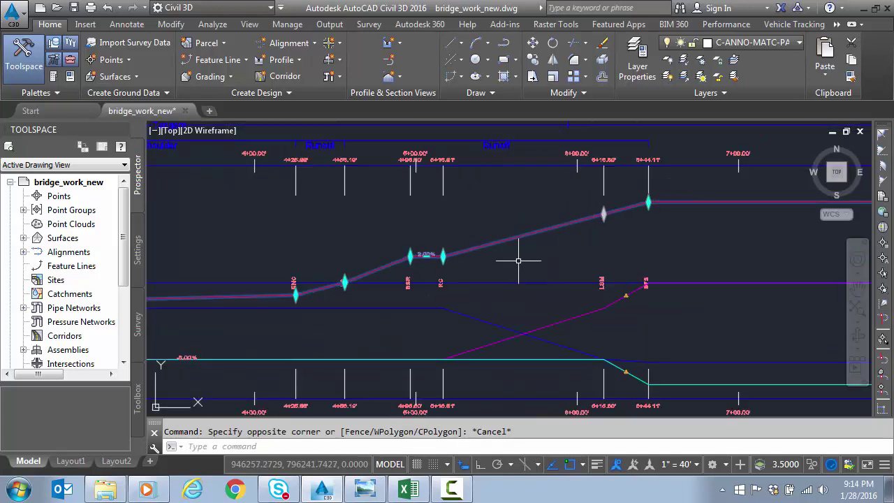
middle_drag(446, 268, 485, 255)
mouse_move(481, 245)
click(520, 284)
key(Escape)
Step: Remove the red lane's 2.00% grade break at 4+96.60
mouse_move(449, 244)
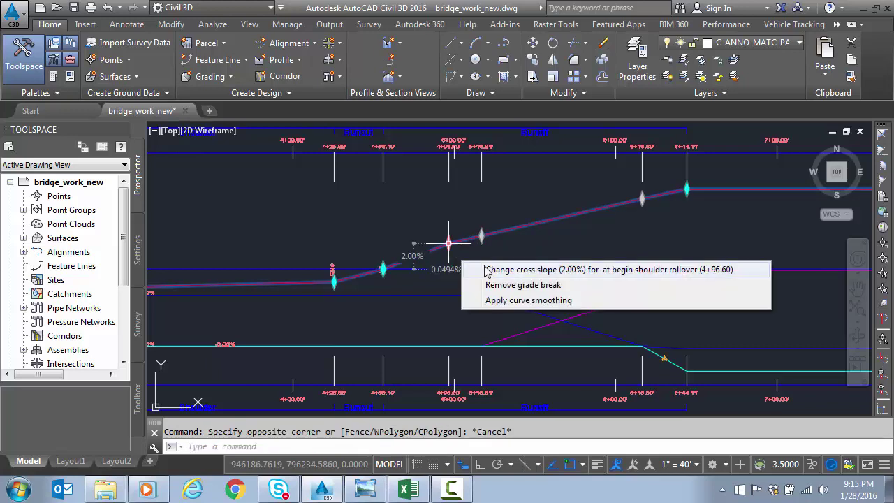
click(503, 284)
click(449, 244)
key(Escape)
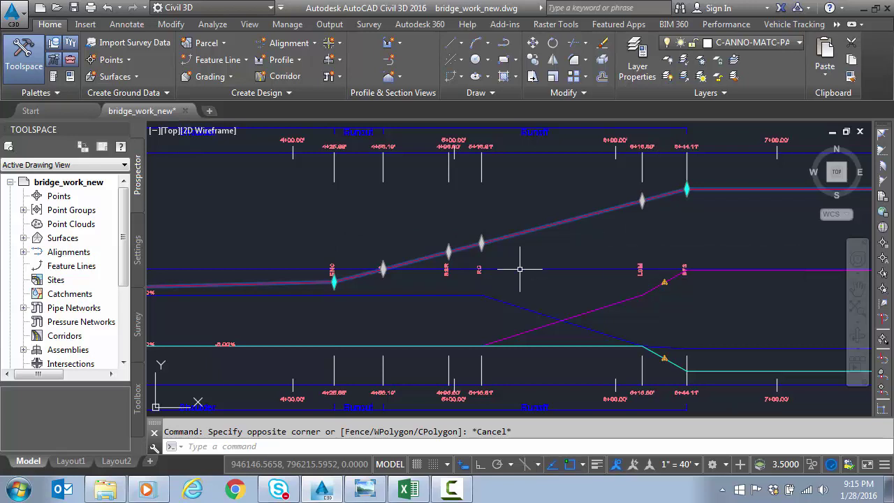
click(358, 489)
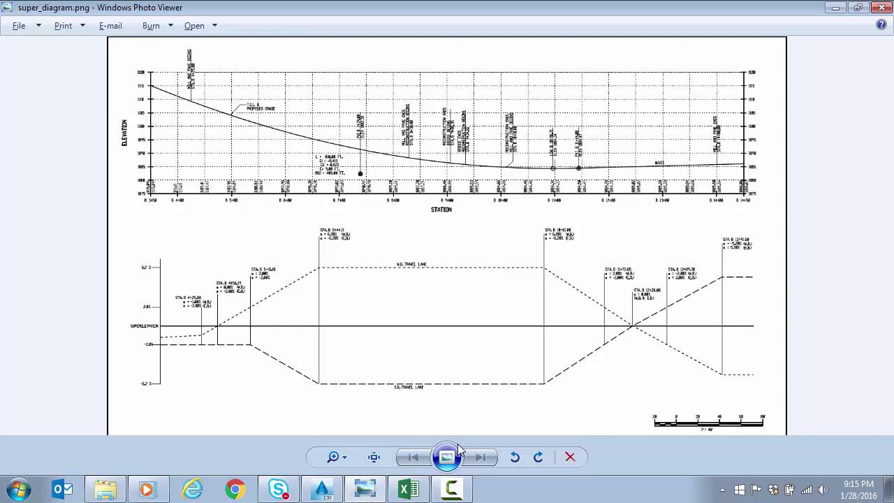
click(325, 495)
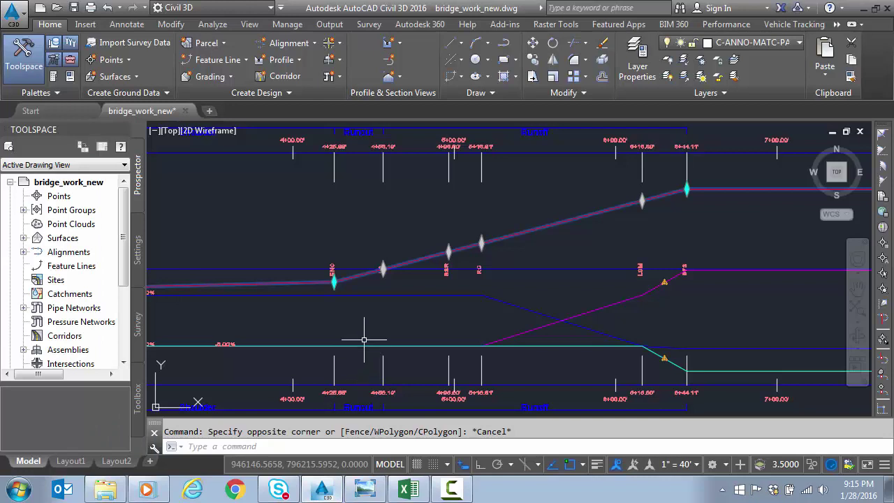
Step: Select the blue lane line and remove its grade break at 6+16.60
key(Escape)
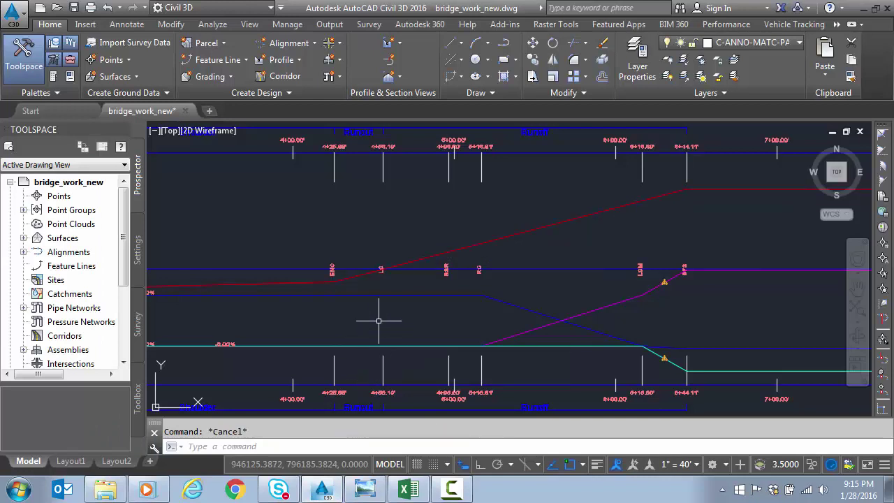
scroll(478, 304, up, 2)
middle_drag(481, 308, 369, 337)
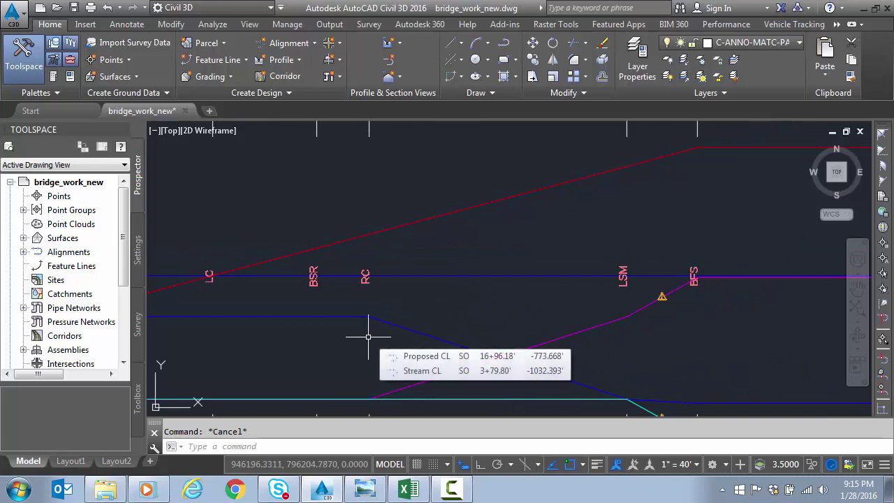
mouse_move(435, 296)
middle_down()
mouse_move(435, 353)
mouse_move(345, 247)
middle_up()
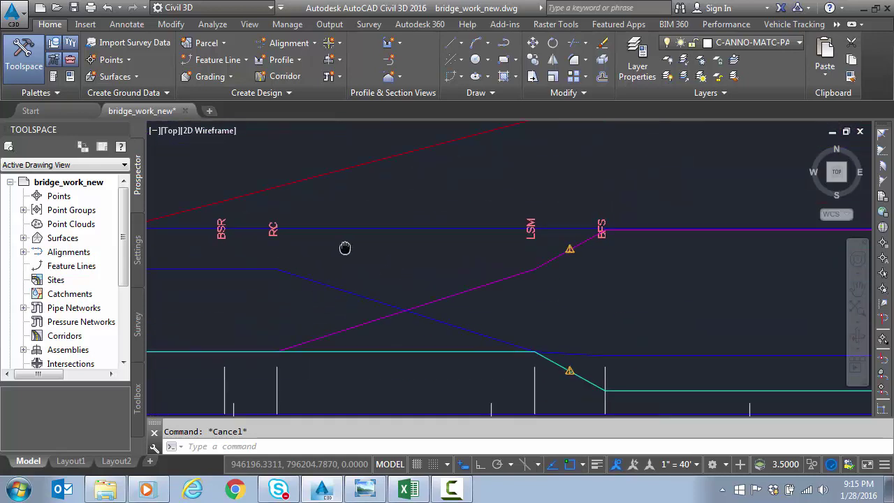
click(422, 316)
scroll(422, 316, down, 2)
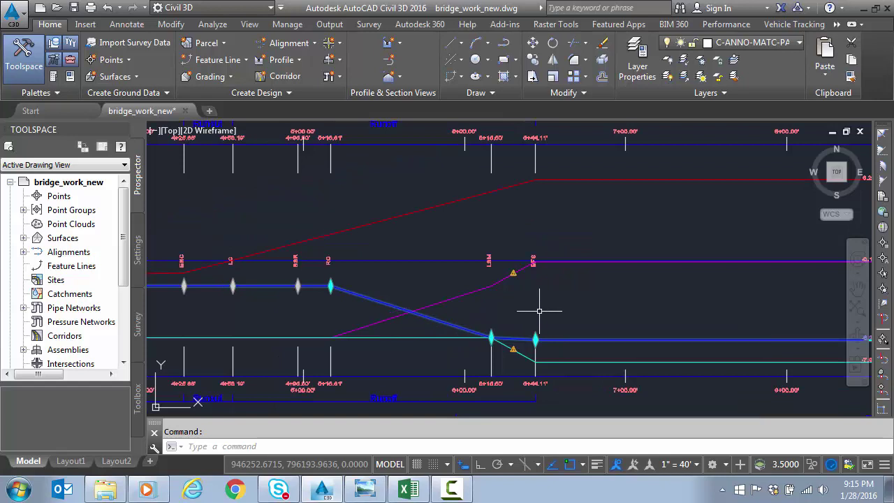
mouse_move(491, 339)
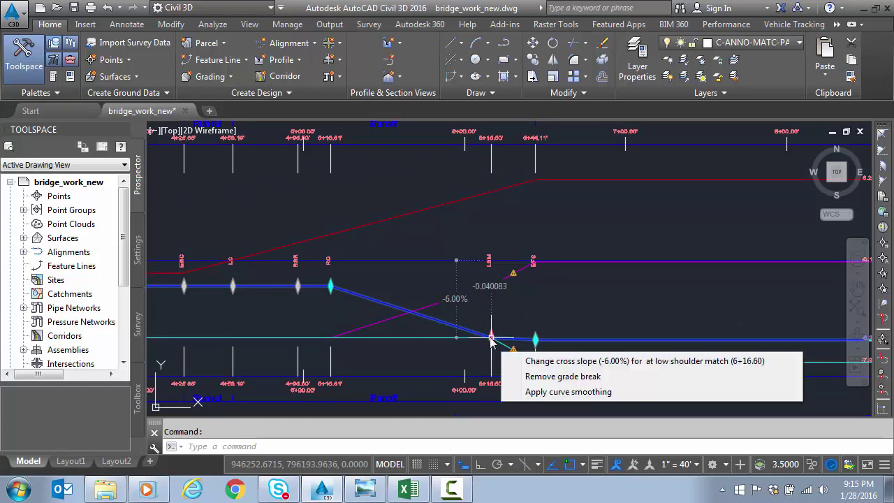
click(535, 376)
key(Escape)
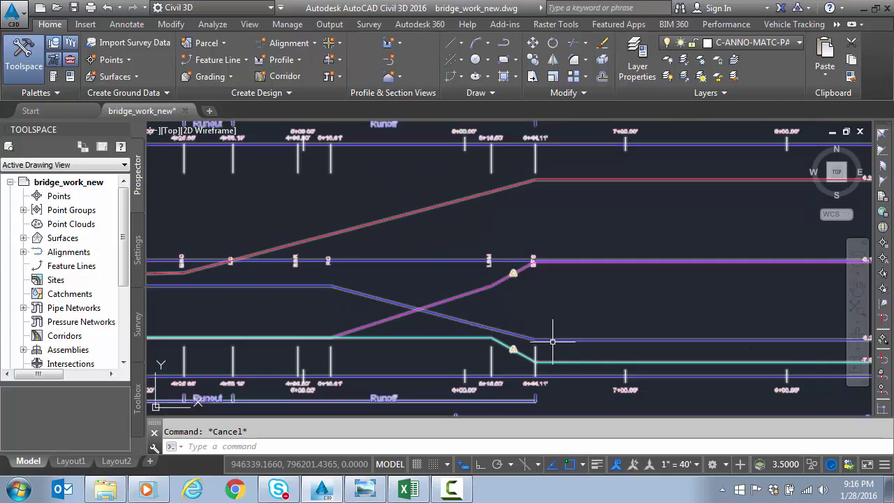
click(364, 490)
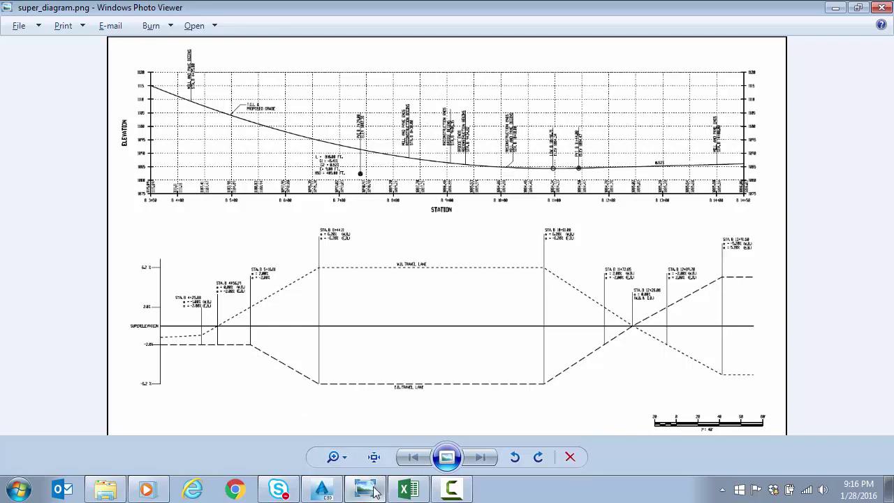
click(323, 492)
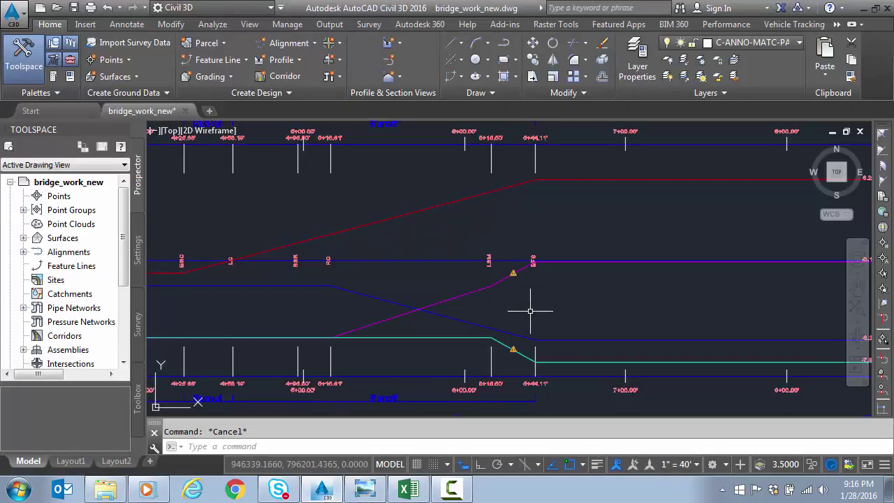
middle_drag(678, 313, 325, 321)
middle_drag(673, 325, 315, 325)
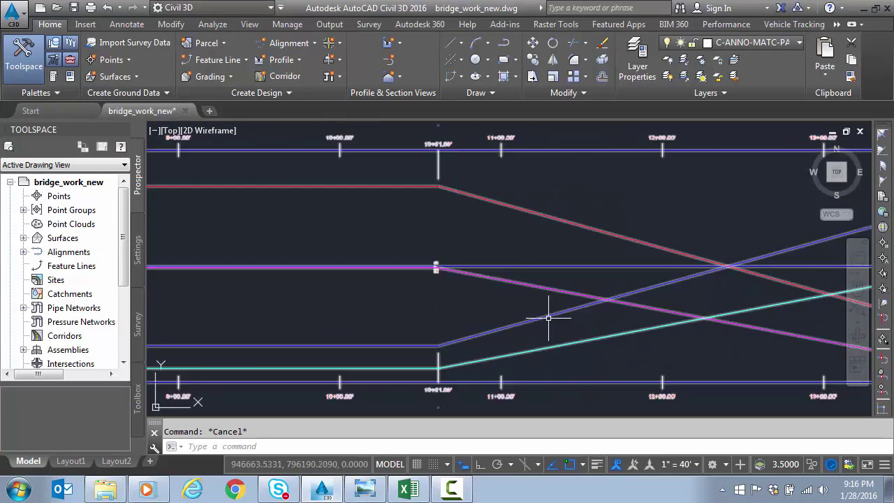
middle_drag(569, 319, 290, 324)
scroll(292, 323, down, 2)
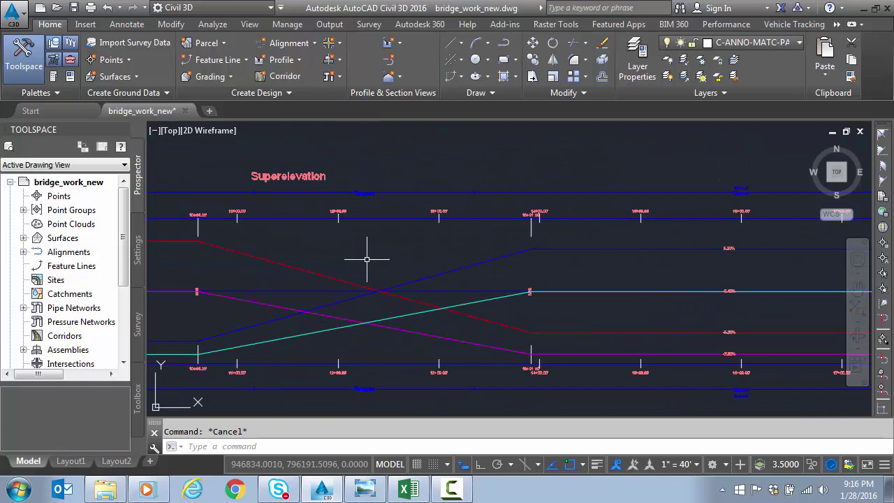
middle_drag(361, 261, 426, 251)
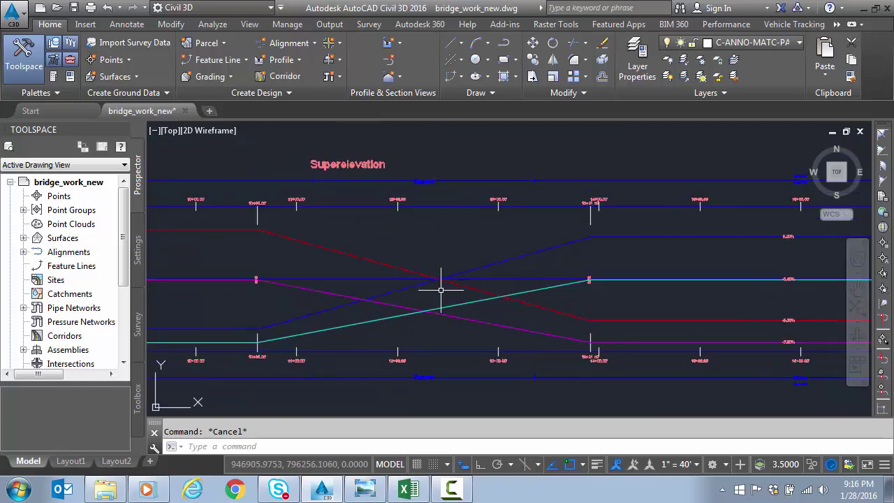
scroll(441, 289, up, 4)
scroll(441, 290, up, 2)
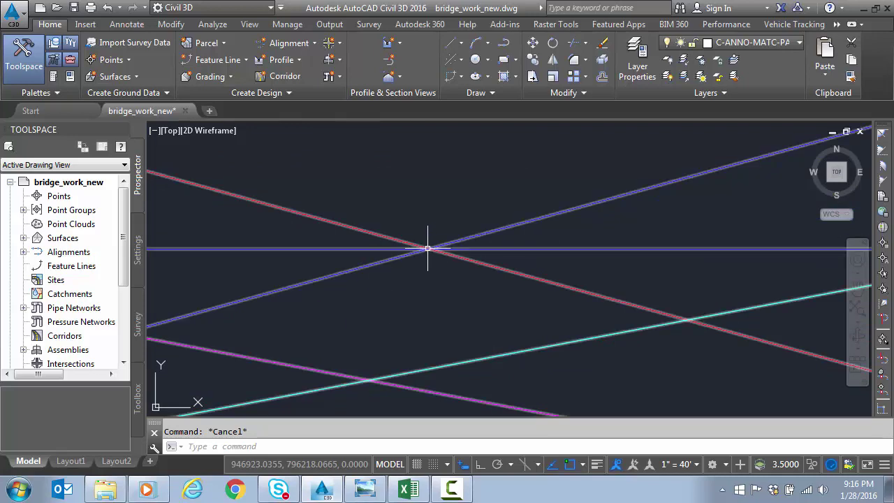
Step: Show super_diagram.png in Photo Viewer and zoom into its lane-slope graph
mouse_move(428, 248)
click(364, 490)
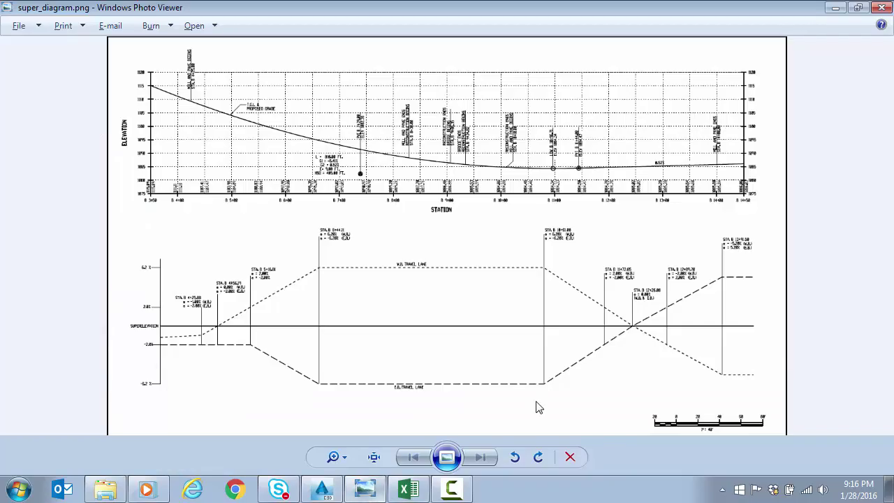
scroll(644, 332, up, 1)
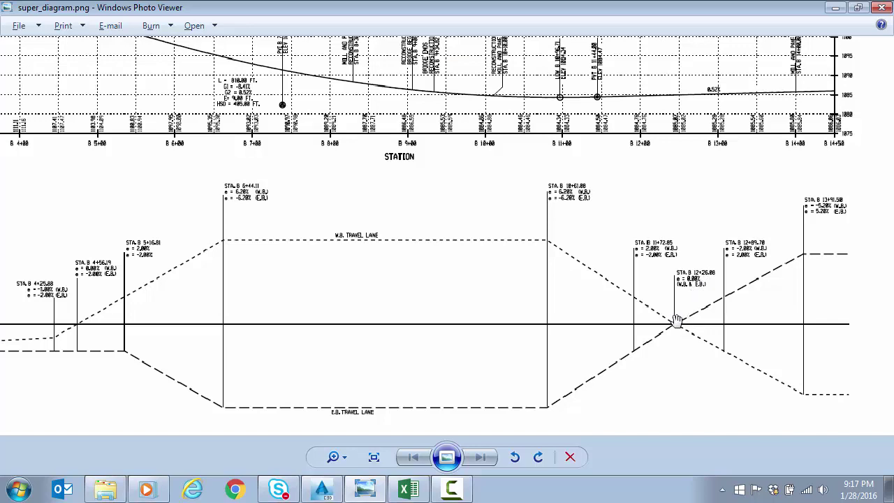
Step: Return to the drawing and open the superelevation view's Tabular Editor
click(835, 7)
scroll(624, 279, down, 3)
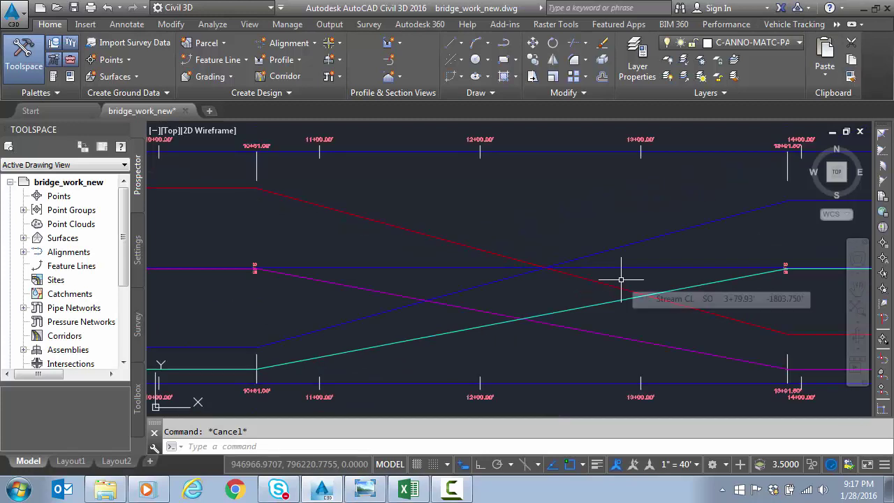
key(ctrl+a)
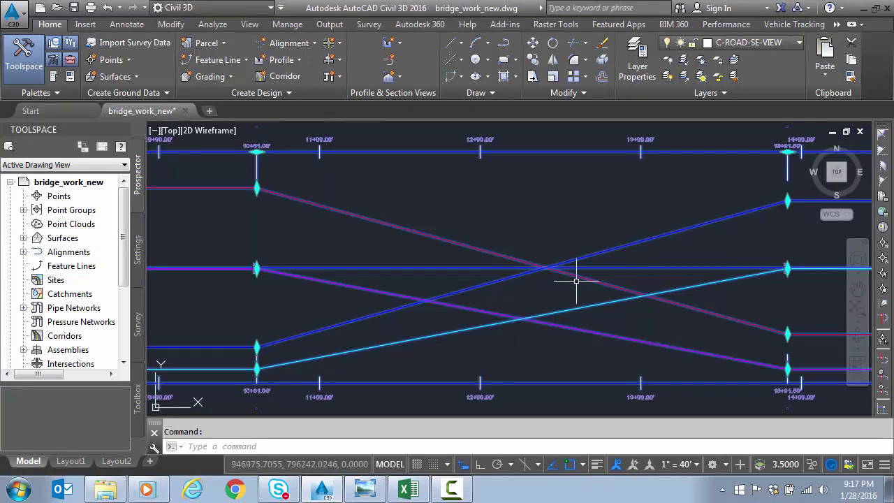
middle_drag(578, 289, 485, 294)
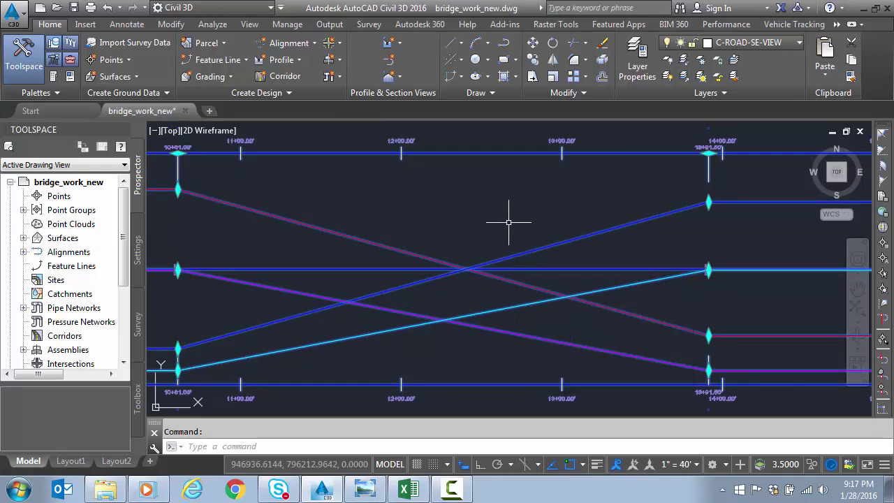
key(Escape)
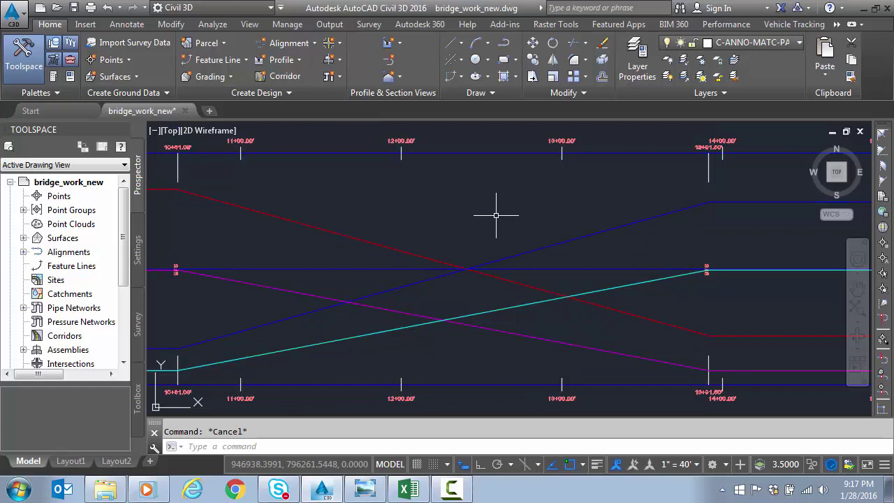
click(365, 153)
right_click(376, 184)
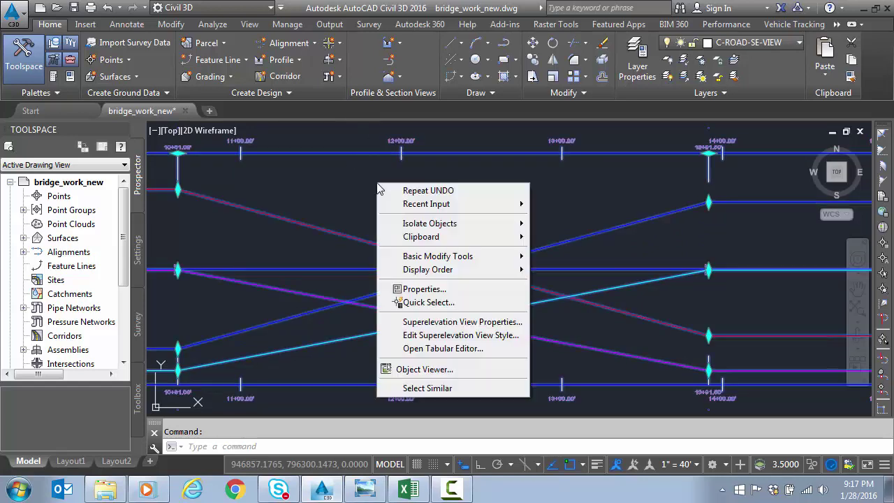
click(454, 348)
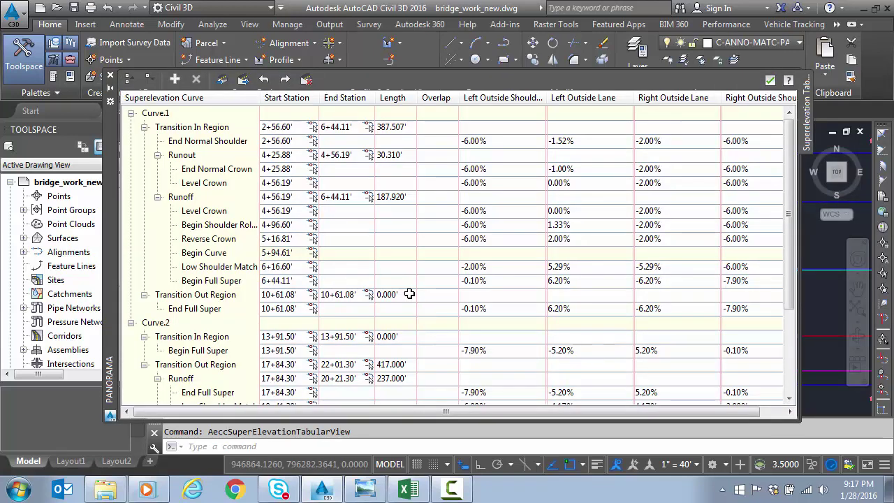
Step: Add a new critical station at 1226.08 after Curve.1's End Full Super row
click(216, 312)
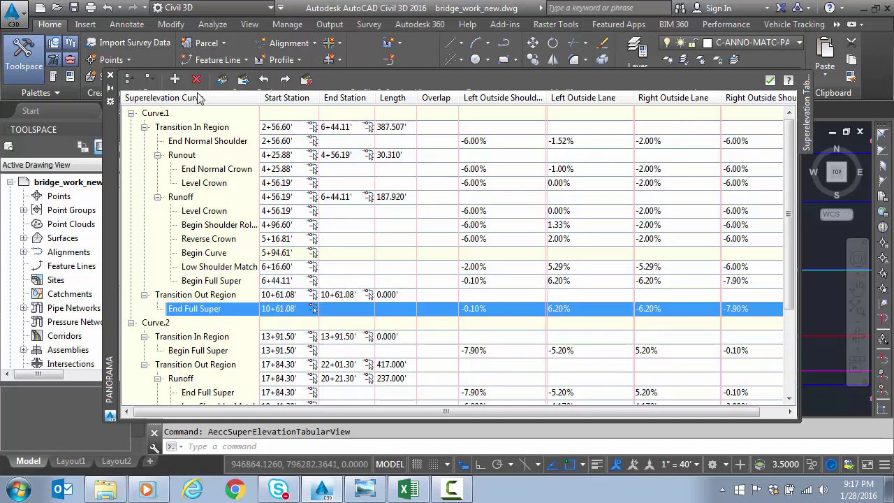
click(175, 80)
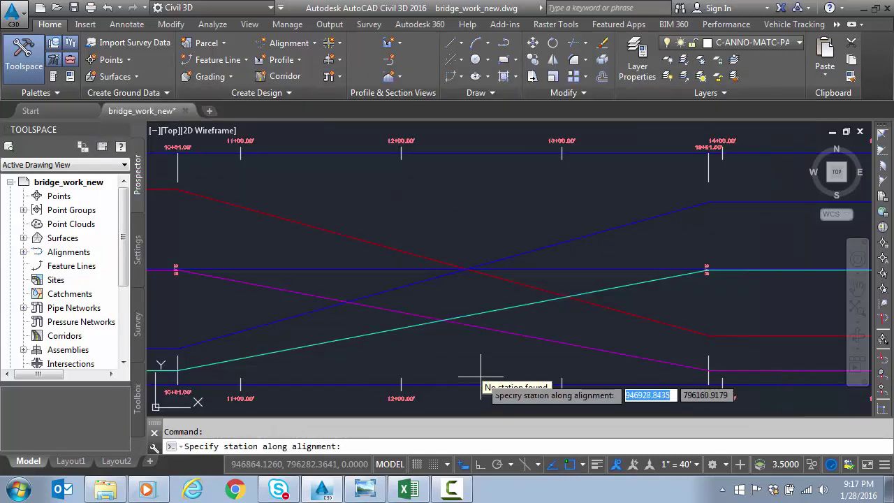
text(1226)
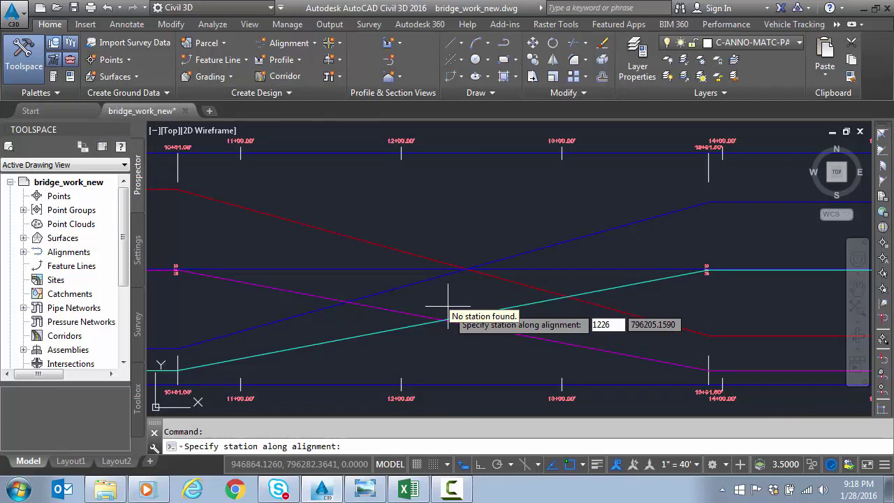
text(.08)
key(Return)
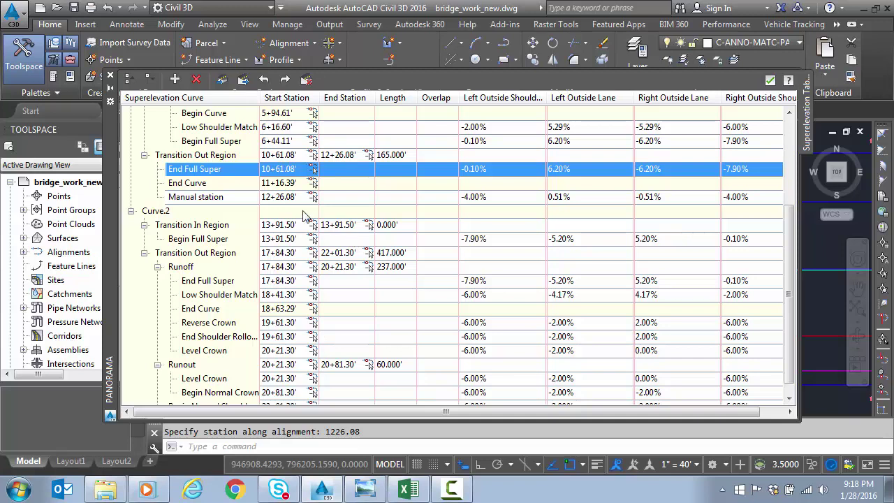
Step: Set the Manual station's left and right outside lane slopes to 0
click(192, 198)
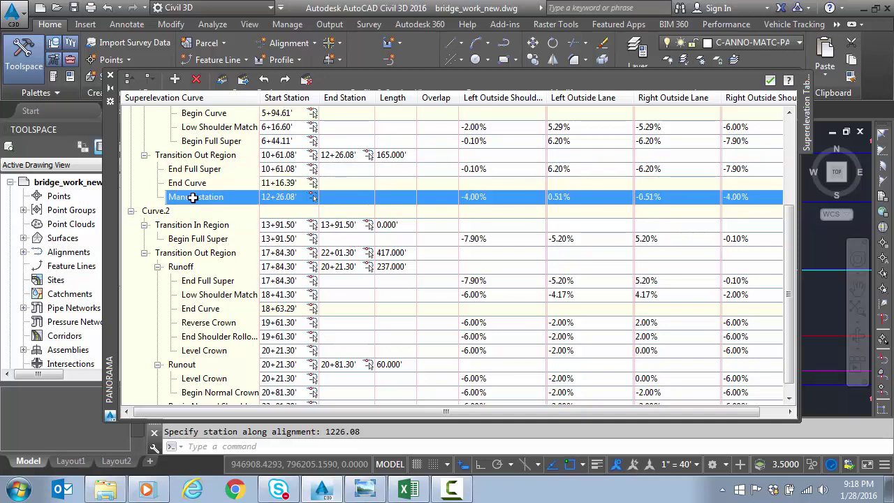
click(584, 200)
text(0)
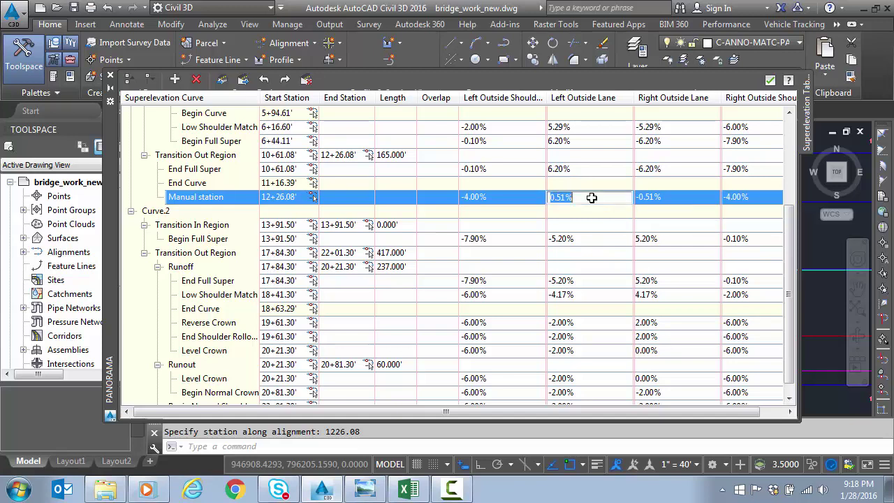
key(Return)
click(671, 200)
text(0)
key(Return)
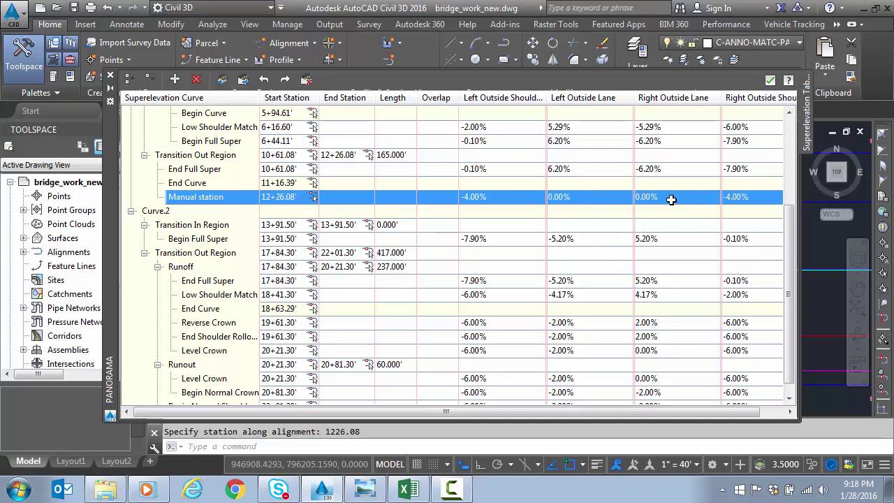
Step: Apply the table edits and inspect the lane lines crossing at 12+26.08
click(769, 81)
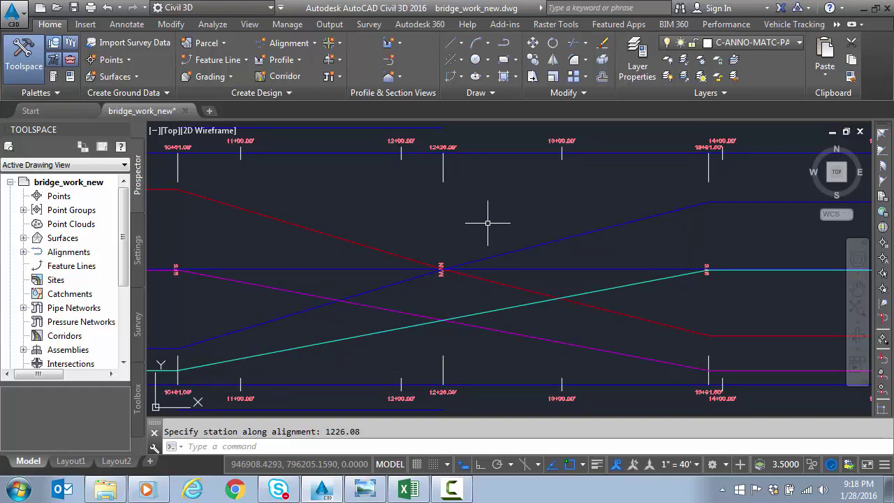
key(Escape)
click(532, 245)
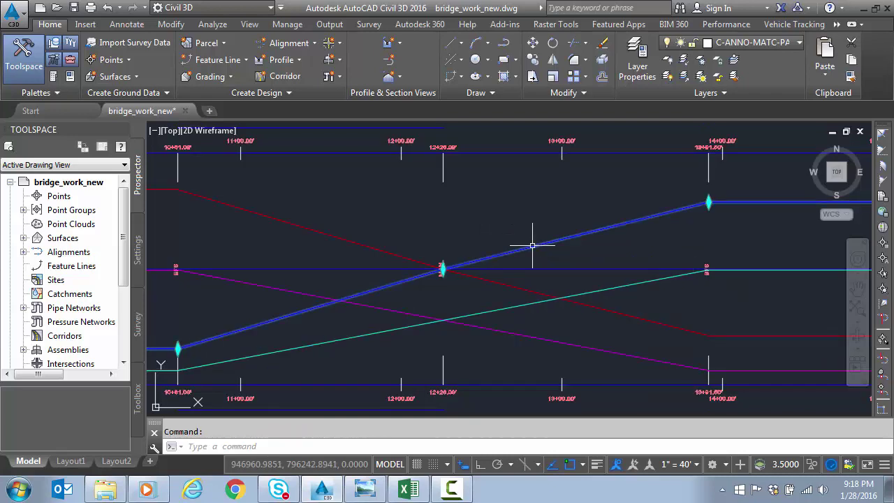
key(Escape)
key(ctrl+a)
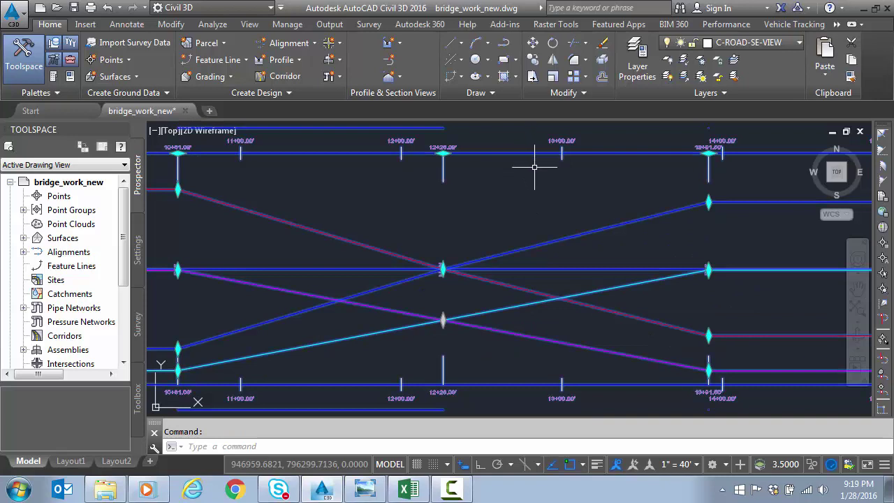
key(Escape)
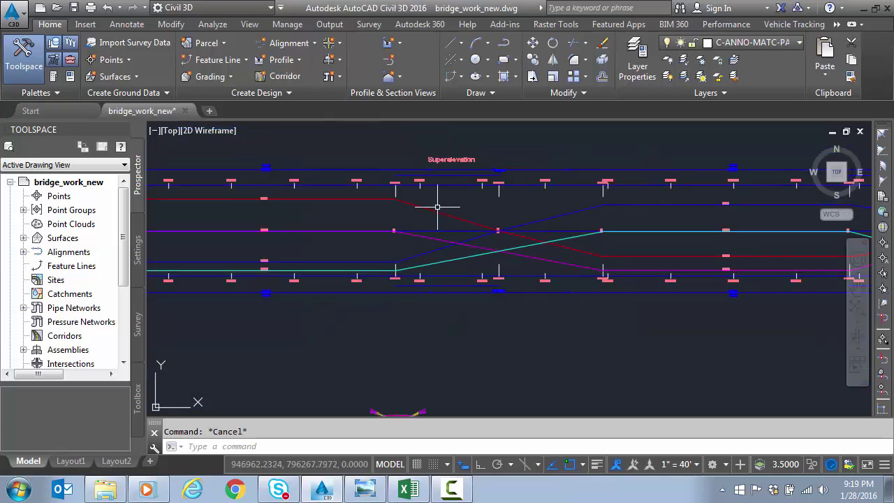
click(372, 492)
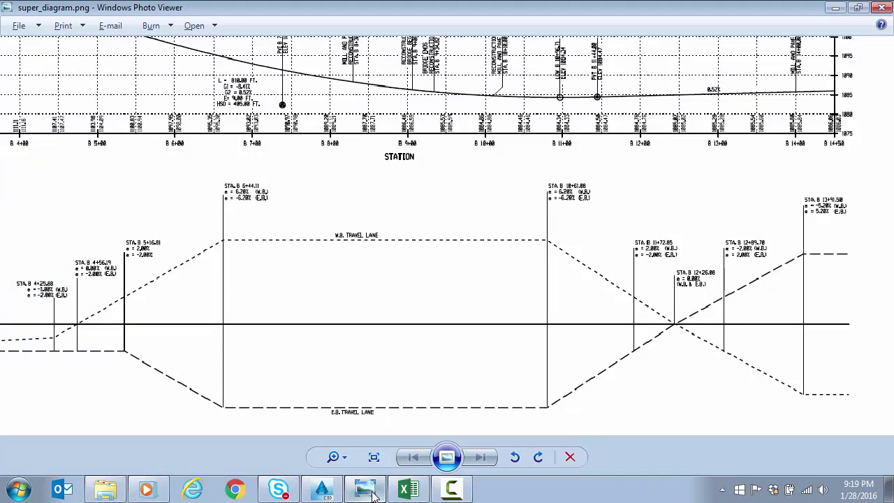
click(372, 492)
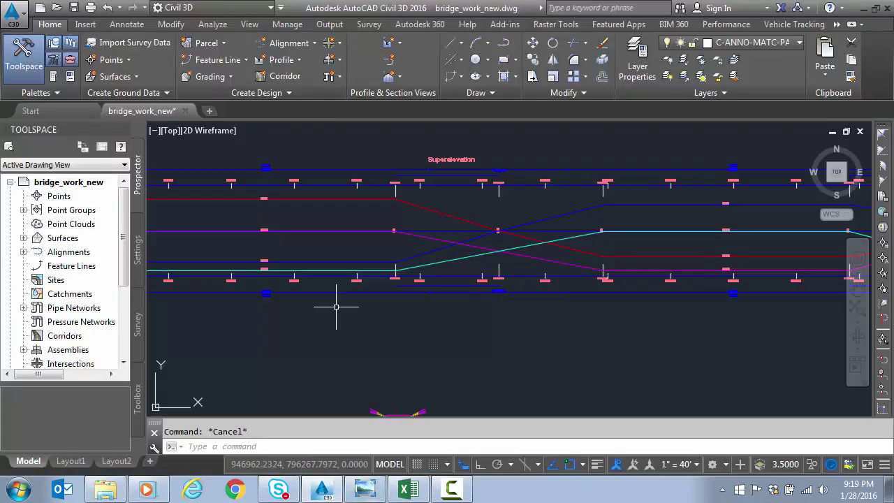
scroll(447, 301, up, 4)
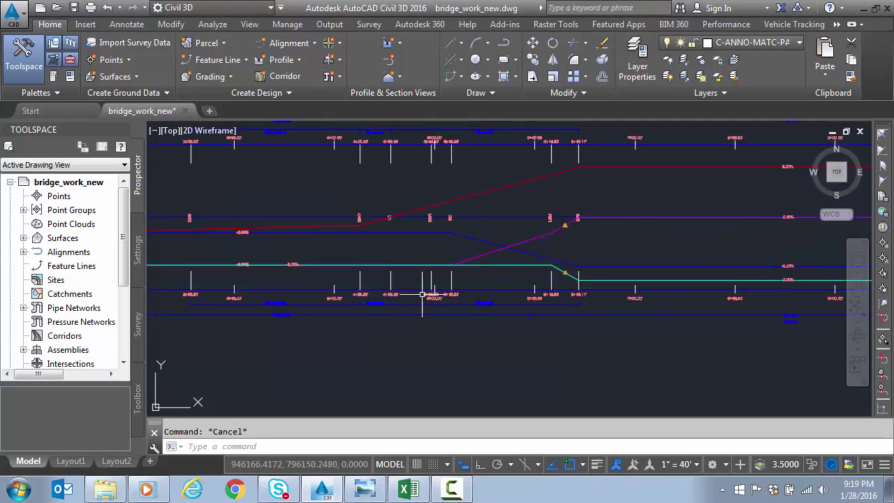